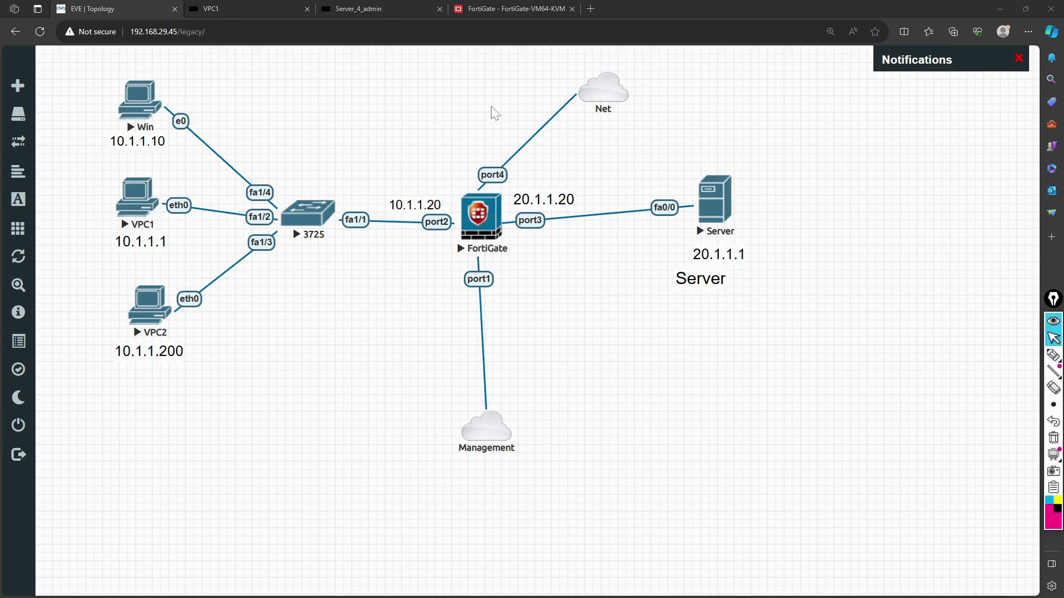
# Open the FortiGate node's console from the topology, bring up its login prompt, and return to the topology.
pyautogui.click(480, 215)
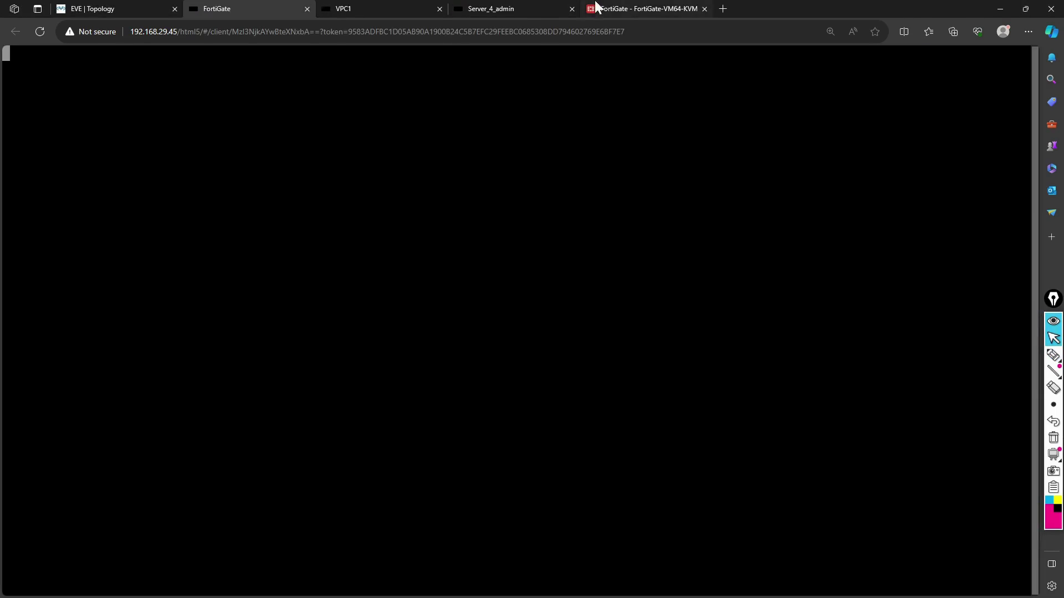
pyautogui.press('Return')
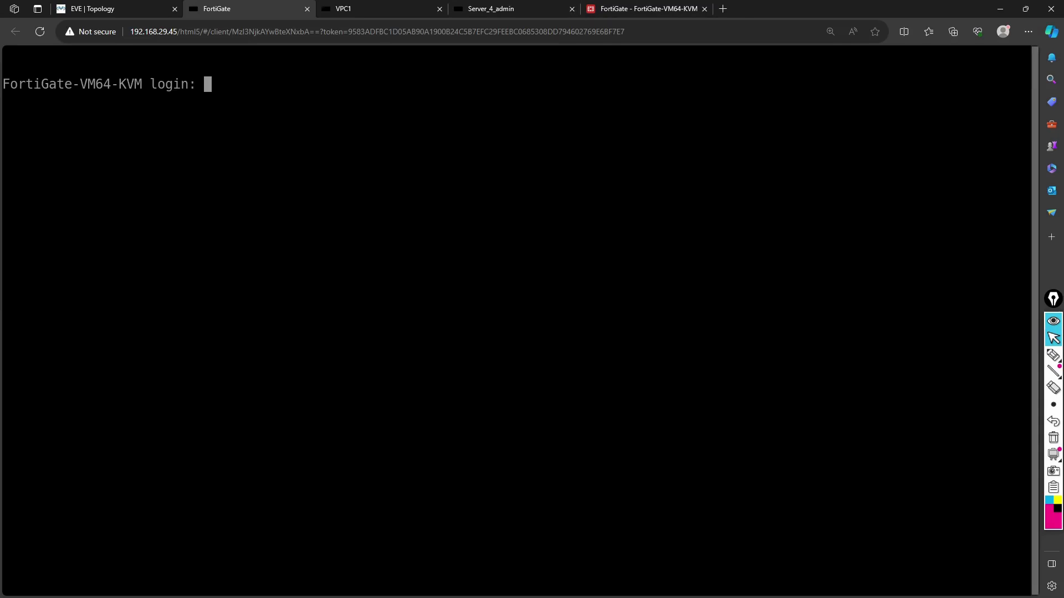
pyautogui.click(117, 9)
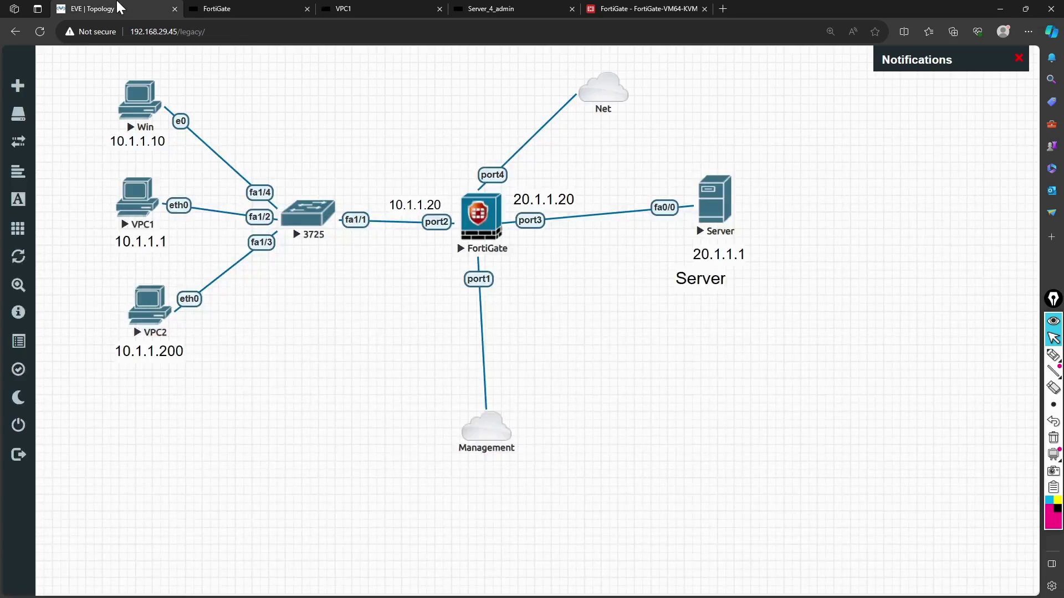
# Switch to the FortiGate web interface, view the dashboard status page, and open the Firewall Policy list.
pyautogui.click(610, 10)
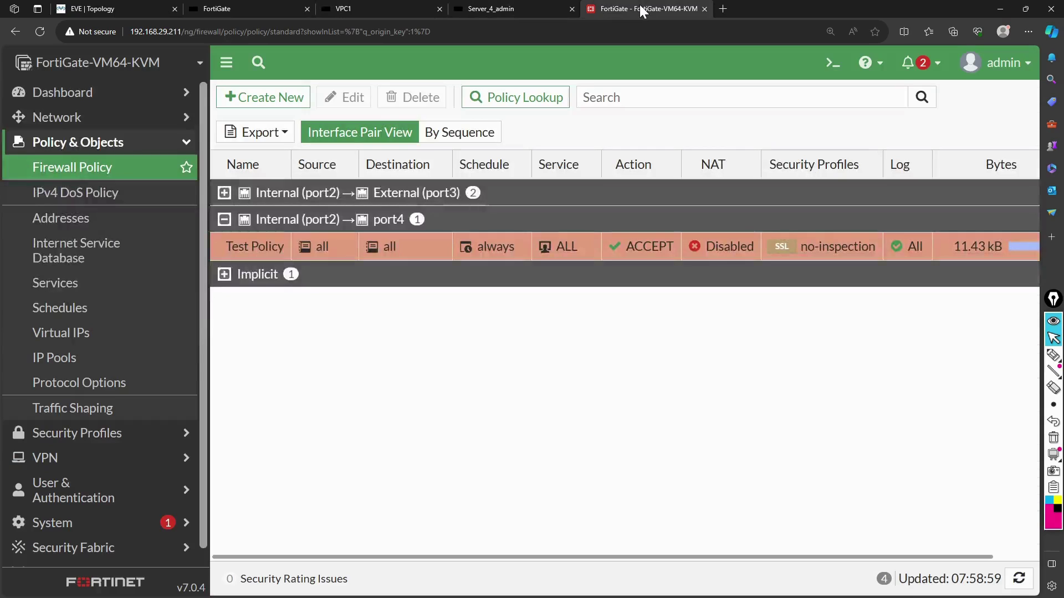
pyautogui.click(105, 113)
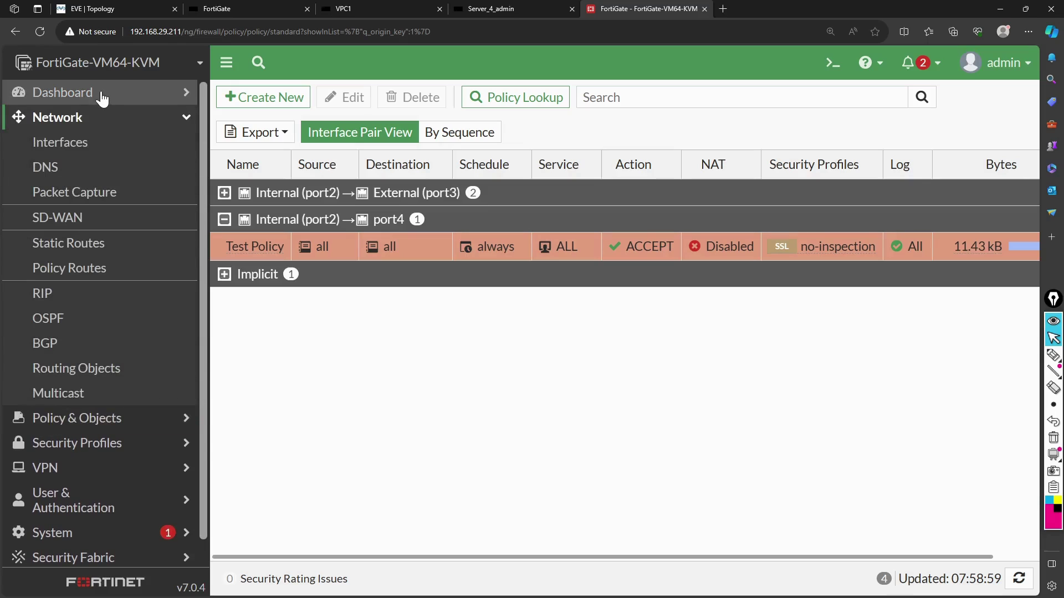
pyautogui.click(103, 93)
pyautogui.click(60, 118)
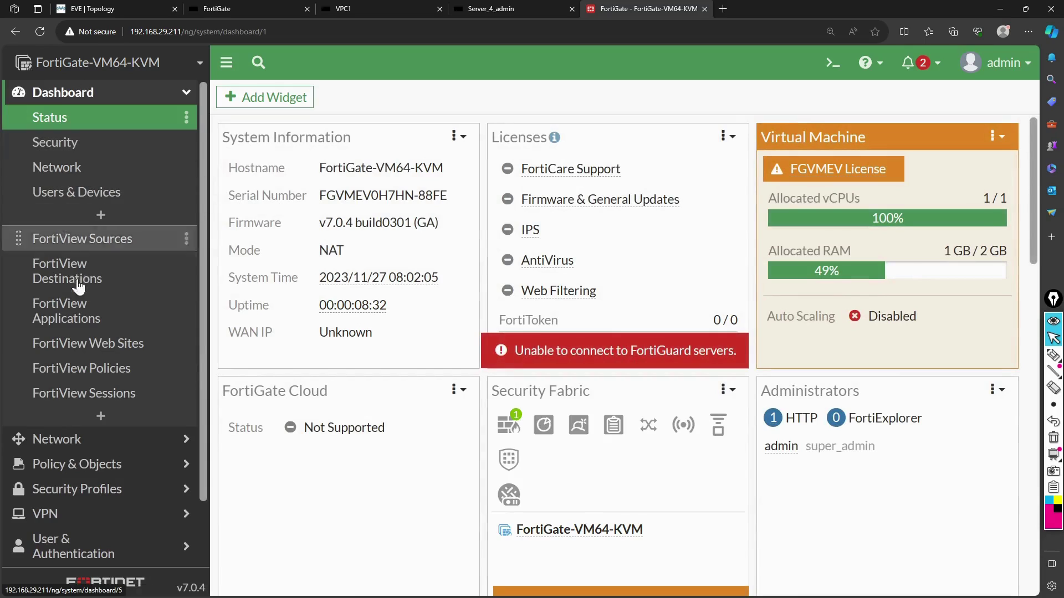
pyautogui.scroll(-2, 76, 301)
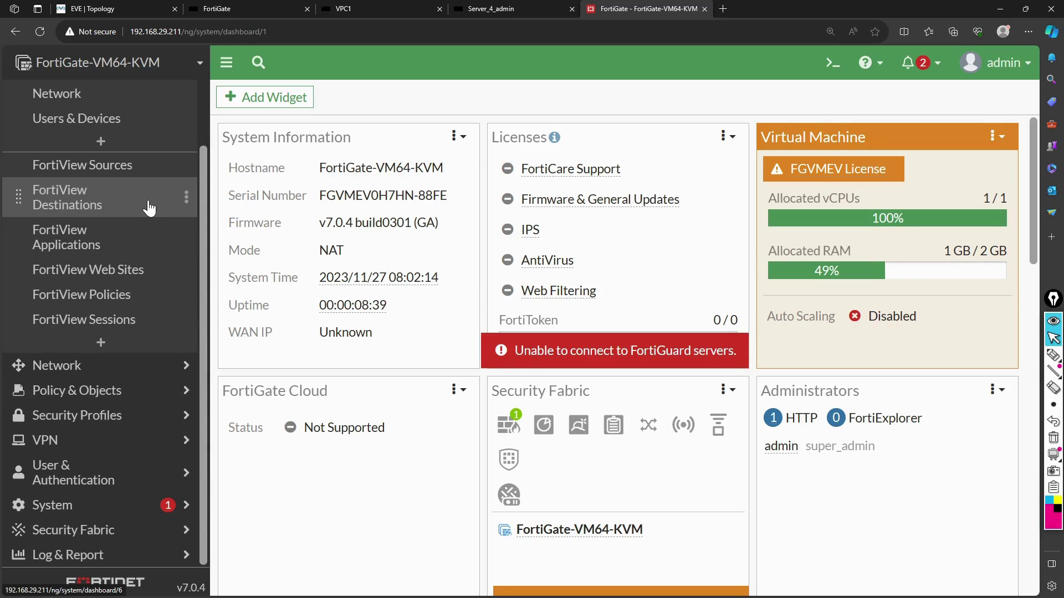
pyautogui.click(88, 391)
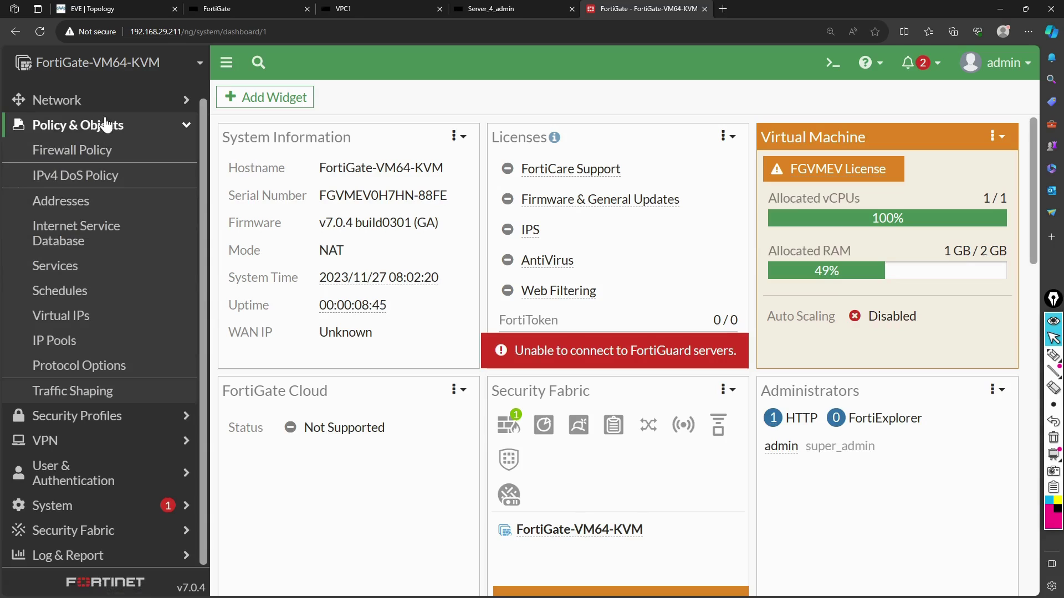
pyautogui.click(71, 154)
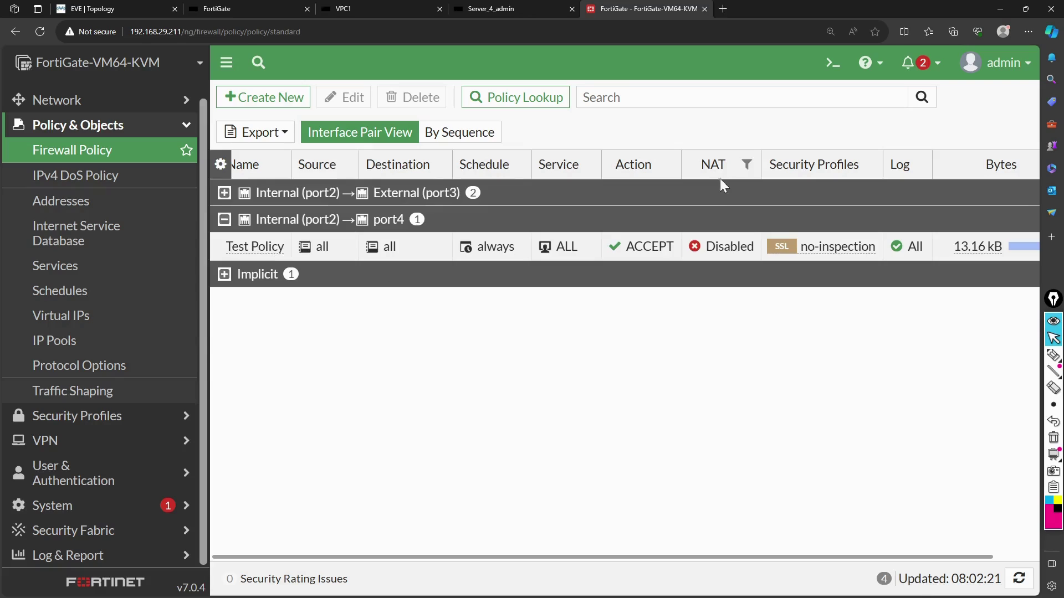
# Open the Test Policy from Internal (port2) to port4 for editing.
pyautogui.moveTo(712, 256)
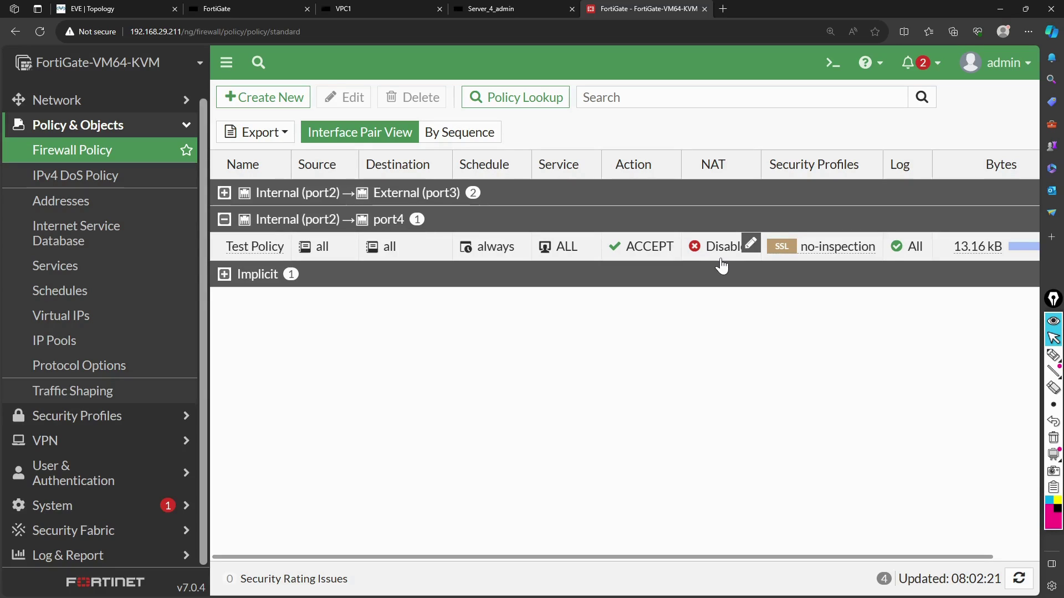
pyautogui.click(220, 247)
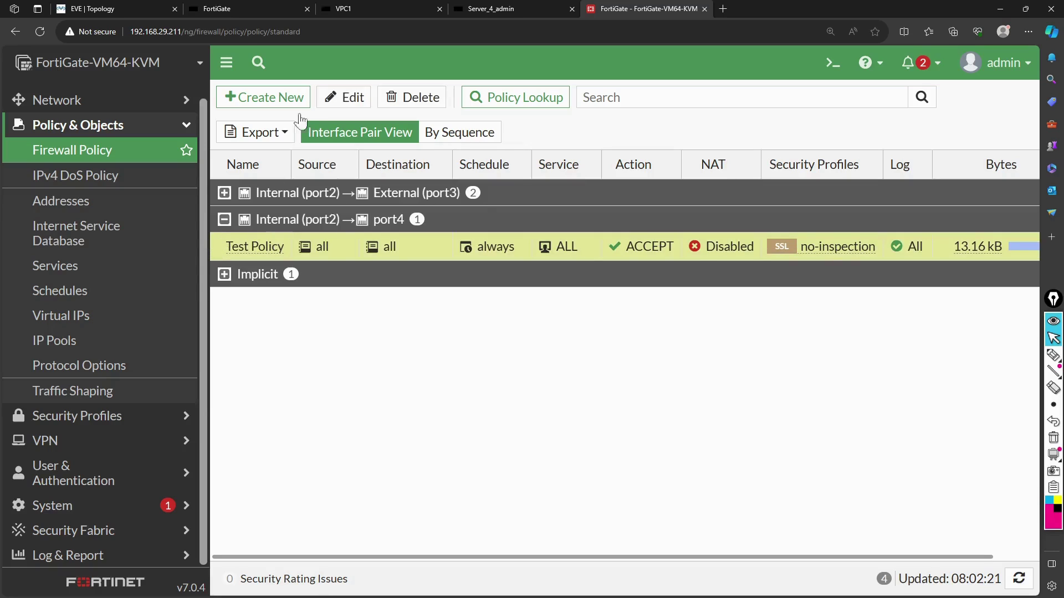
pyautogui.click(353, 100)
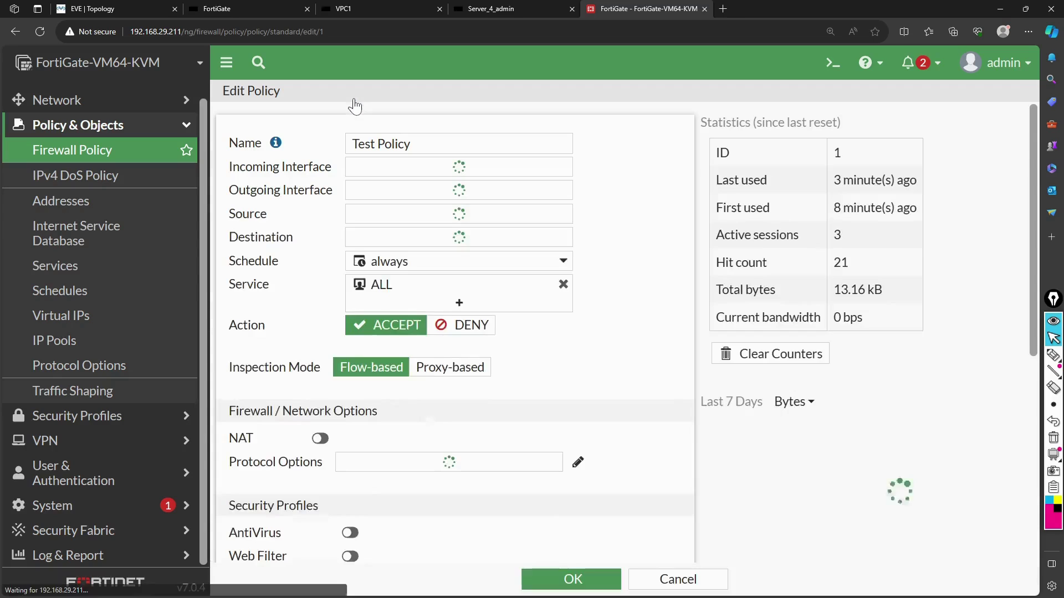
pyautogui.moveTo(413, 143); pyautogui.dragTo(350, 144)
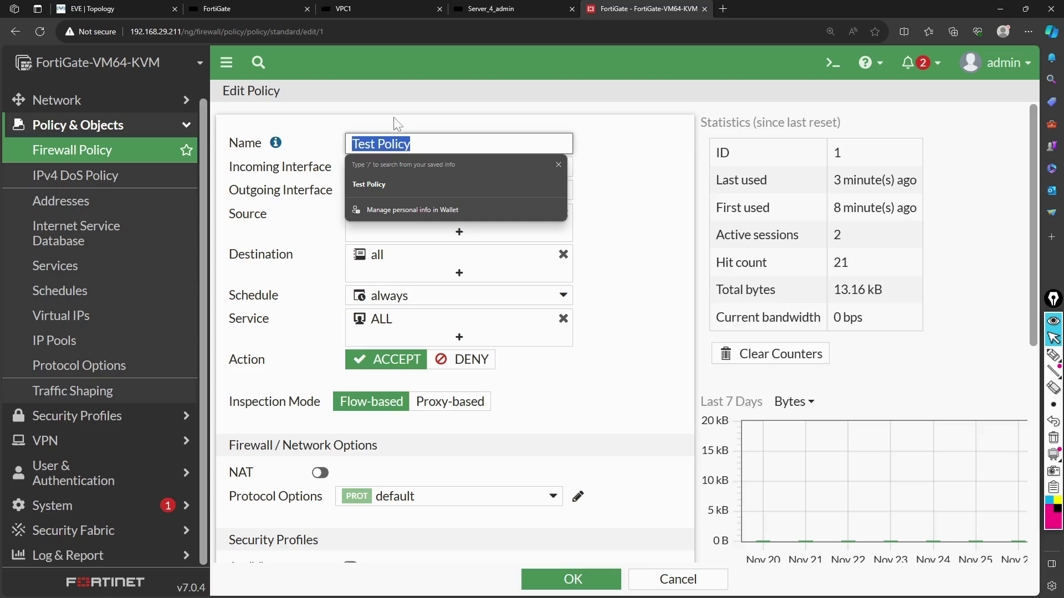
pyautogui.click(394, 120)
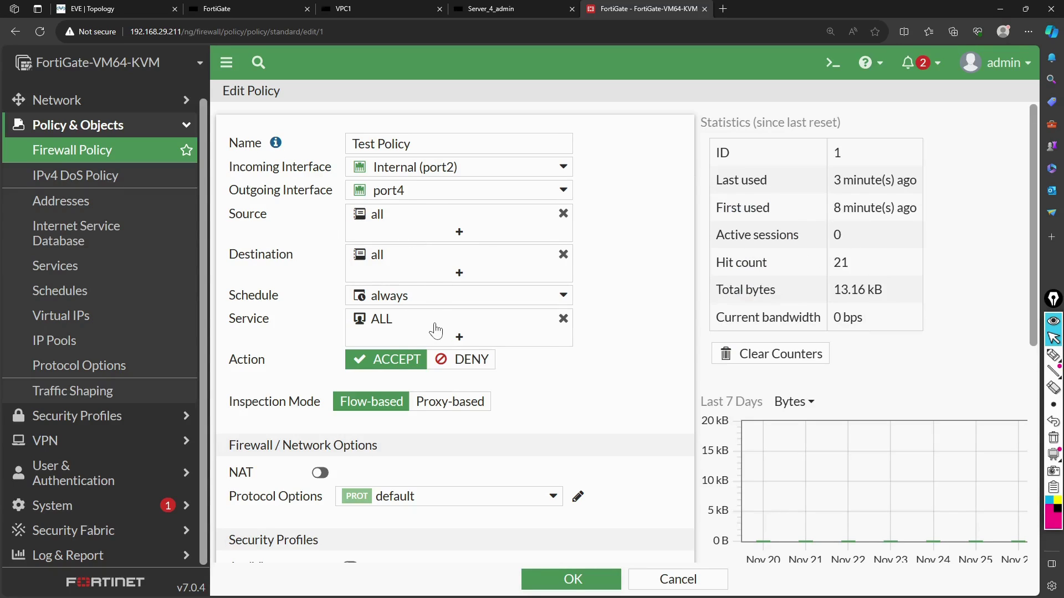
# Enable NAT in the firewall and network options of the Test Policy.
pyautogui.scroll(-1, 435, 330)
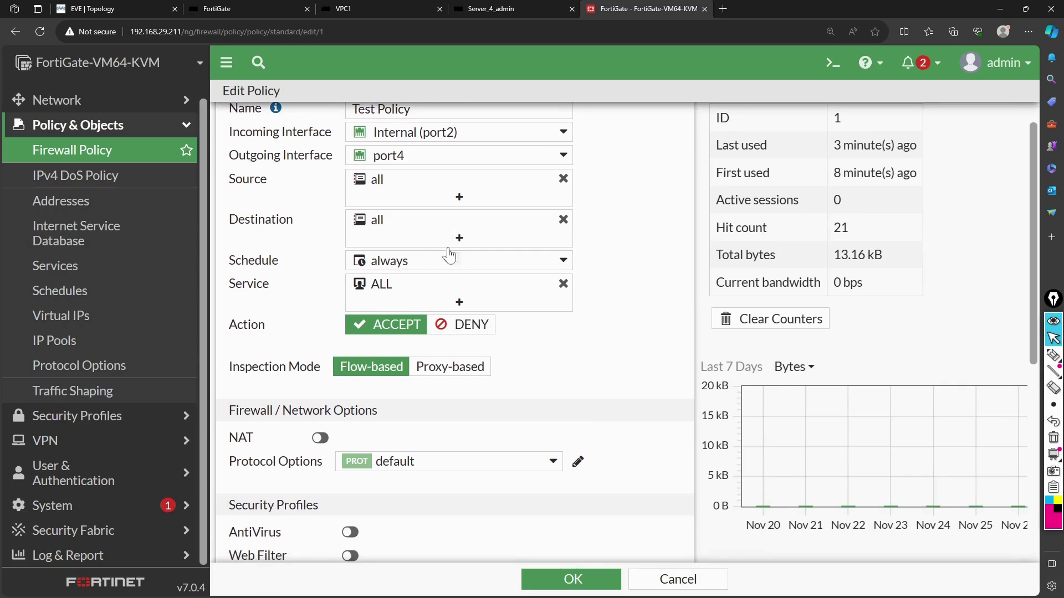
pyautogui.scroll(-3, 540, 348)
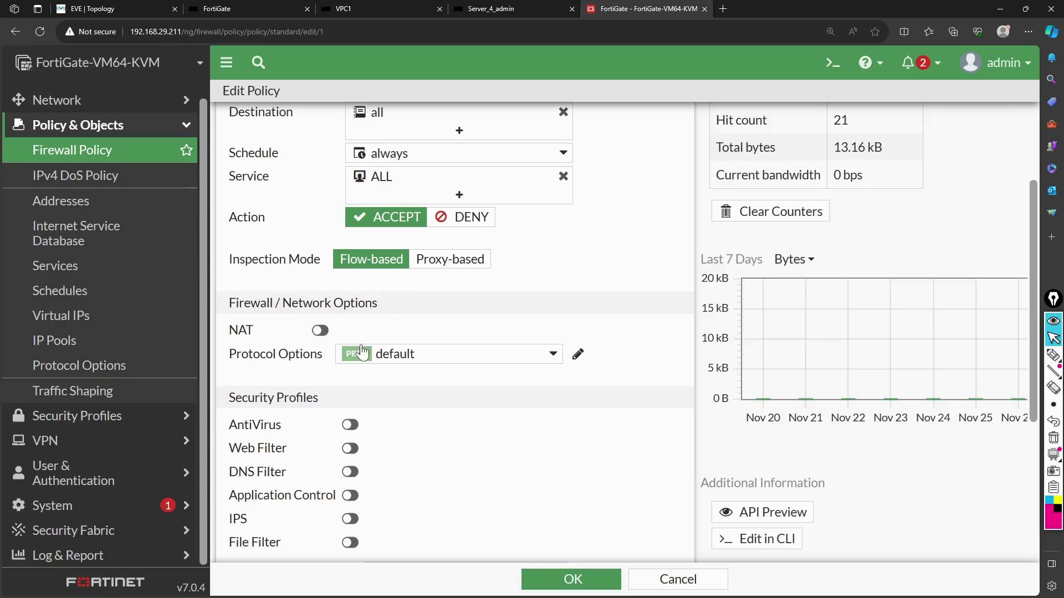
pyautogui.click(328, 335)
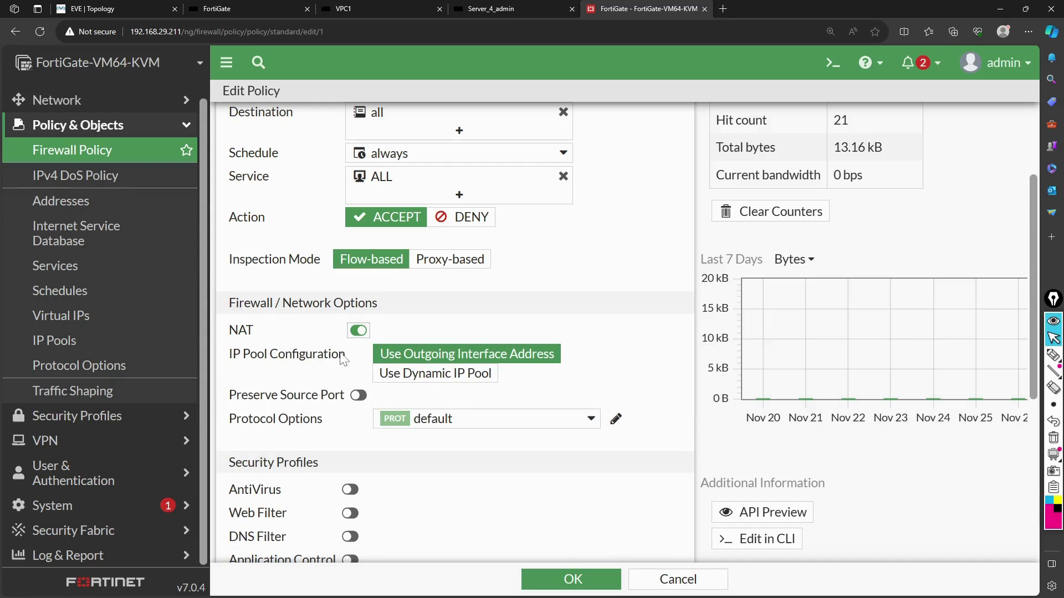
pyautogui.scroll(-1, 344, 358)
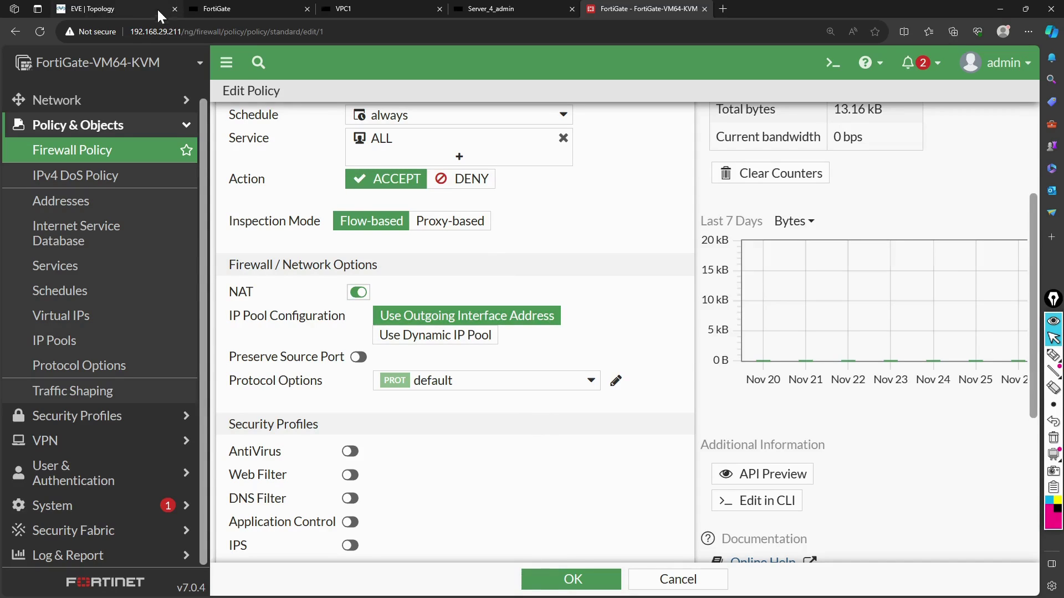
# Check the topology, set the policy's IP pool configuration to Use Dynamic IP Pool, and bring up the available pools.
pyautogui.click(136, 9)
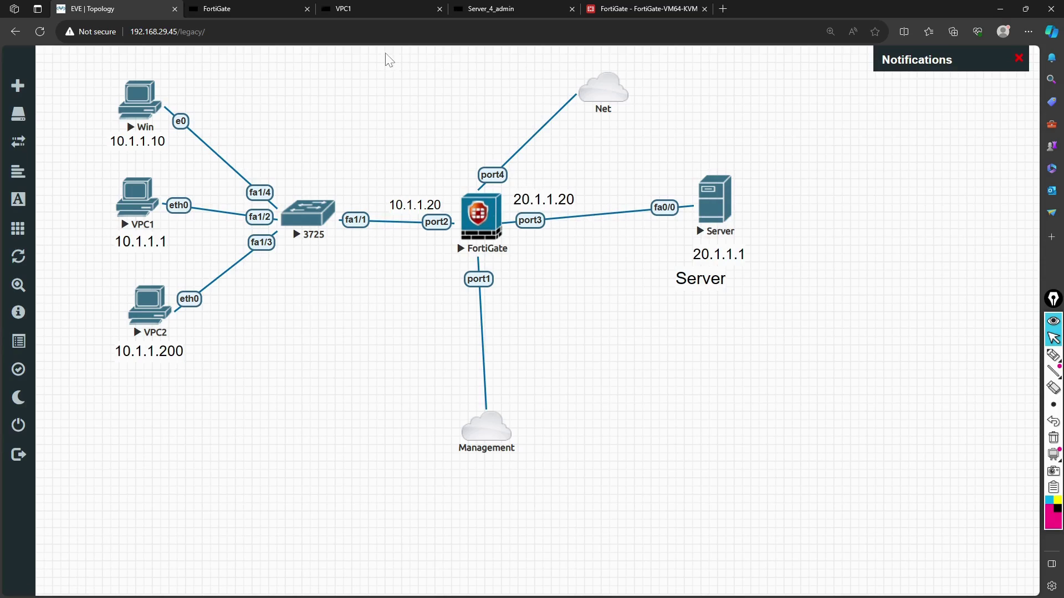
pyautogui.click(617, 7)
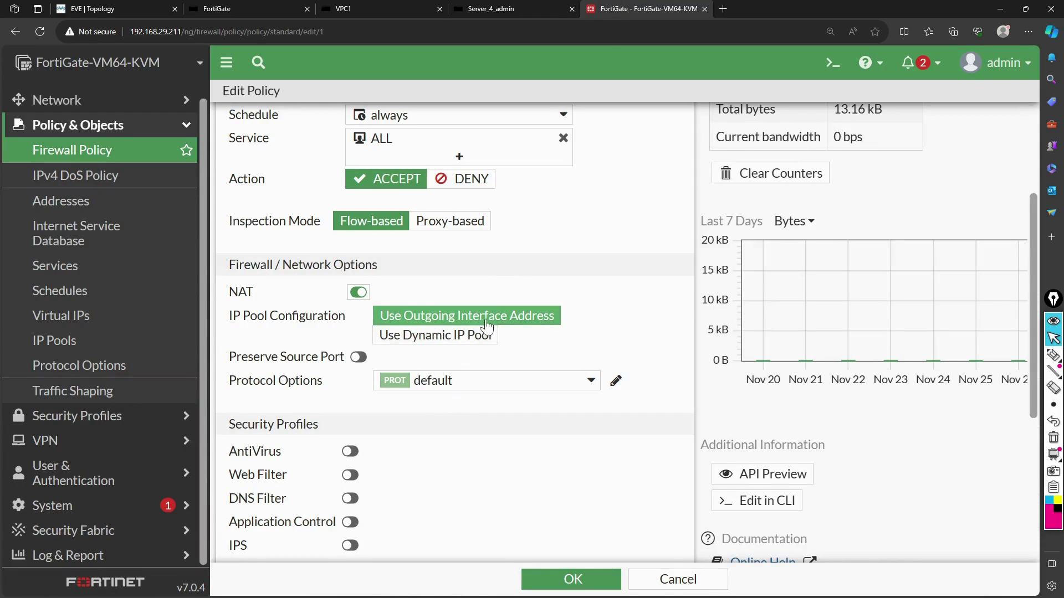
pyautogui.click(444, 336)
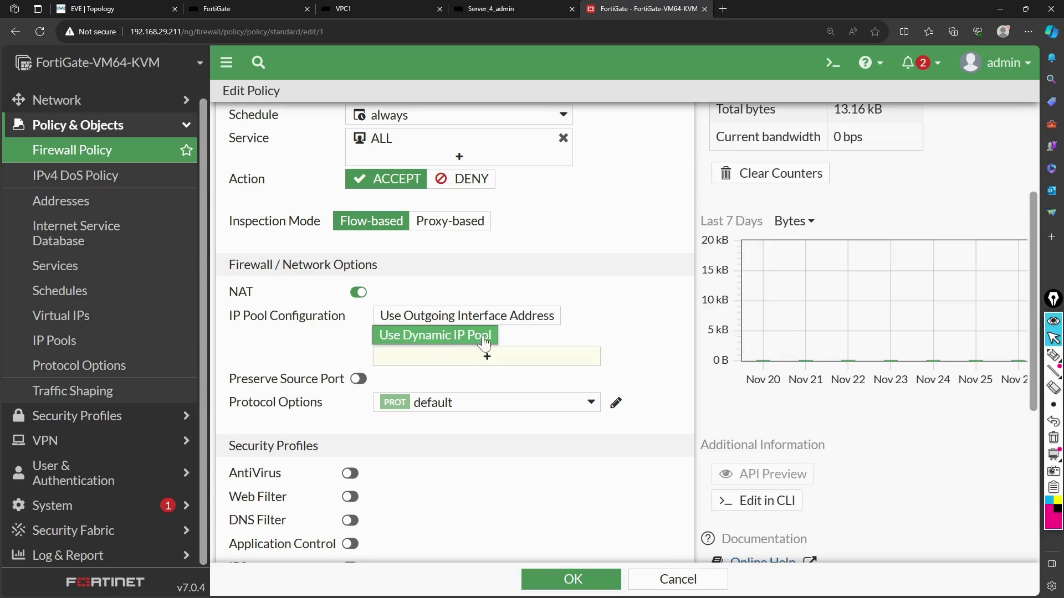
pyautogui.click(546, 359)
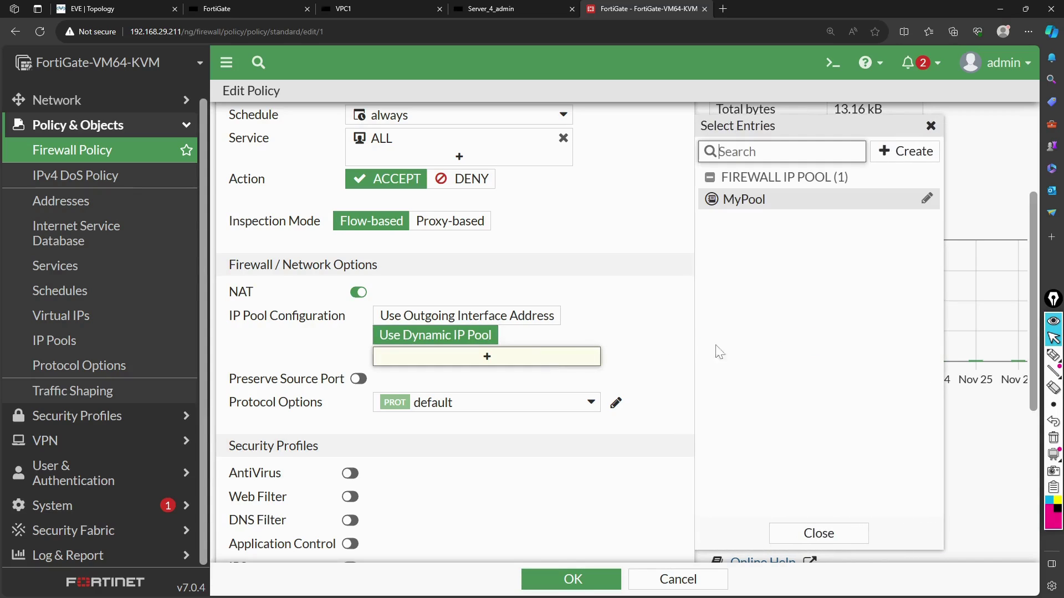
# Examine MyPool's type and external IP range, including both range addresses, and leave the pool's settings without saving.
pyautogui.moveTo(757, 205)
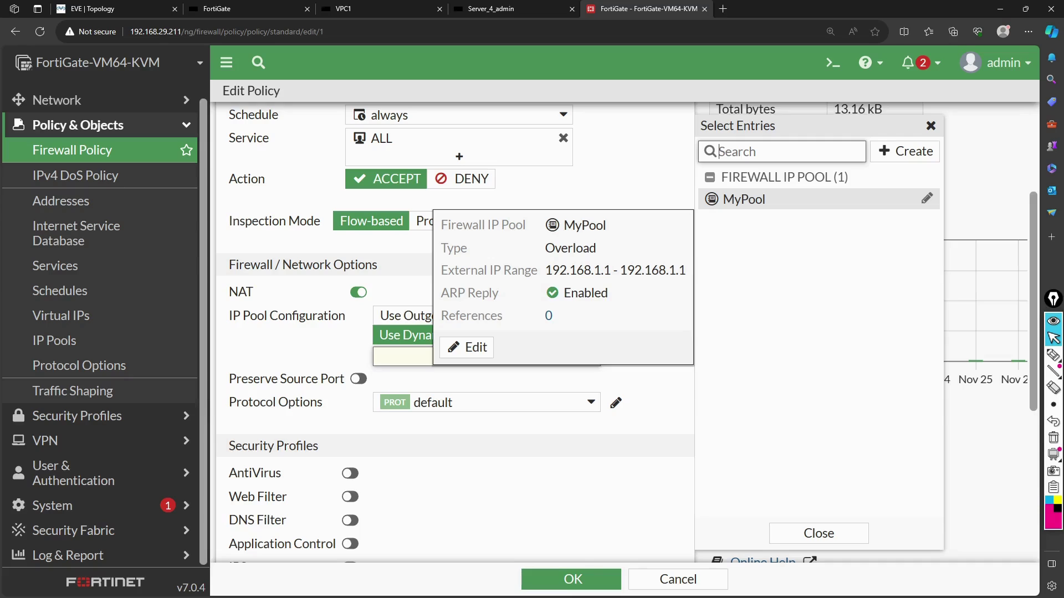
pyautogui.click(464, 346)
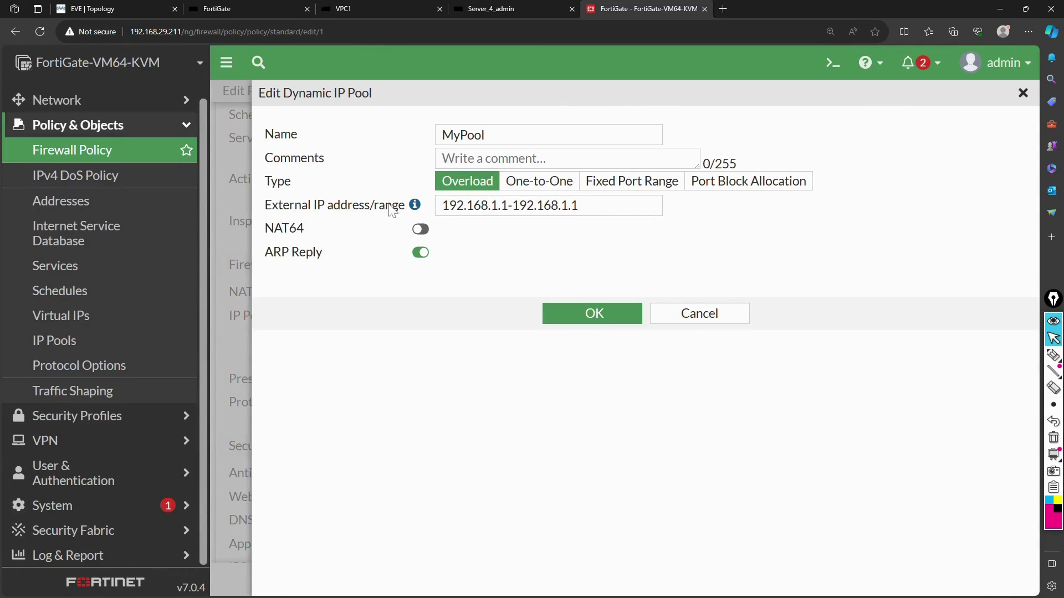
pyautogui.moveTo(415, 209)
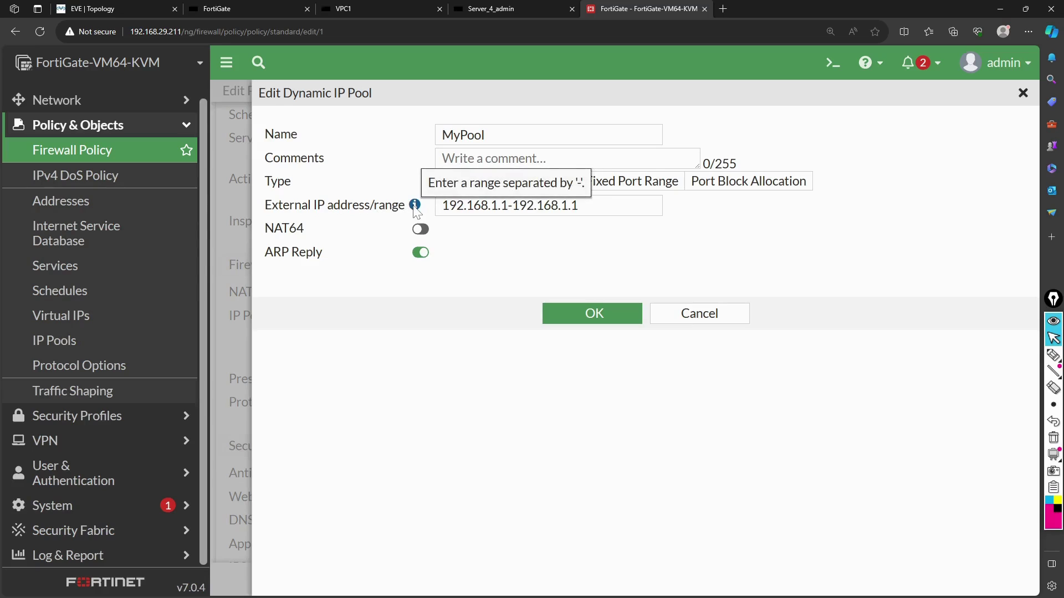
pyautogui.click(578, 205)
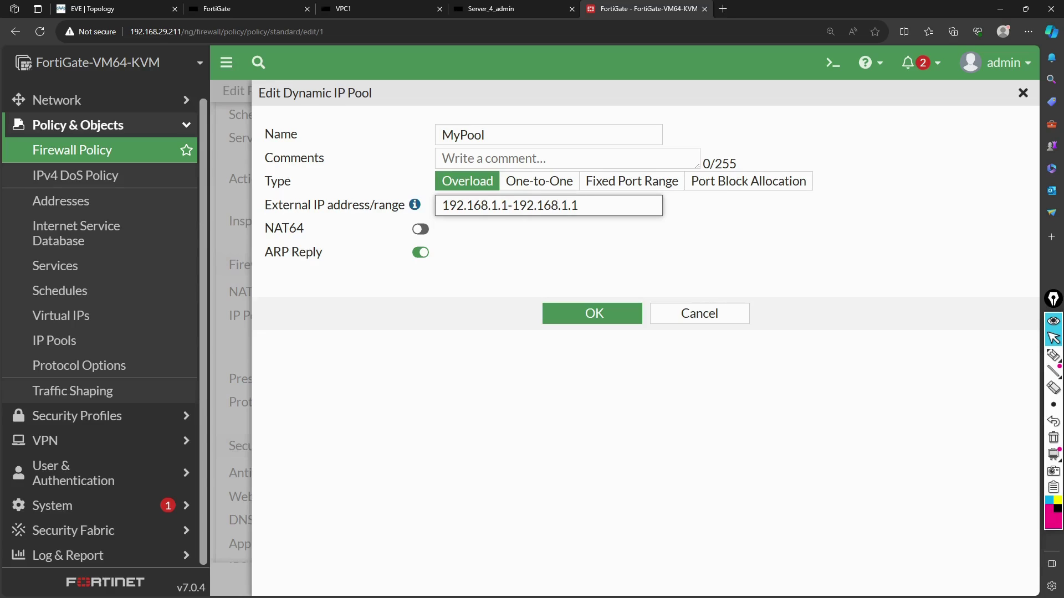
pyautogui.hotkey('shift', 'Right')
pyautogui.hotkey('shift', 'Right')
pyautogui.hotkey('shift', 'Right')
pyautogui.hotkey('shift', 'Right')
pyautogui.hotkey('shift', 'Right')
pyautogui.hotkey('shift', 'Right')
pyautogui.hotkey('shift', 'Right')
pyautogui.hotkey('shift', 'Right')
pyautogui.hotkey('shift', 'Right')
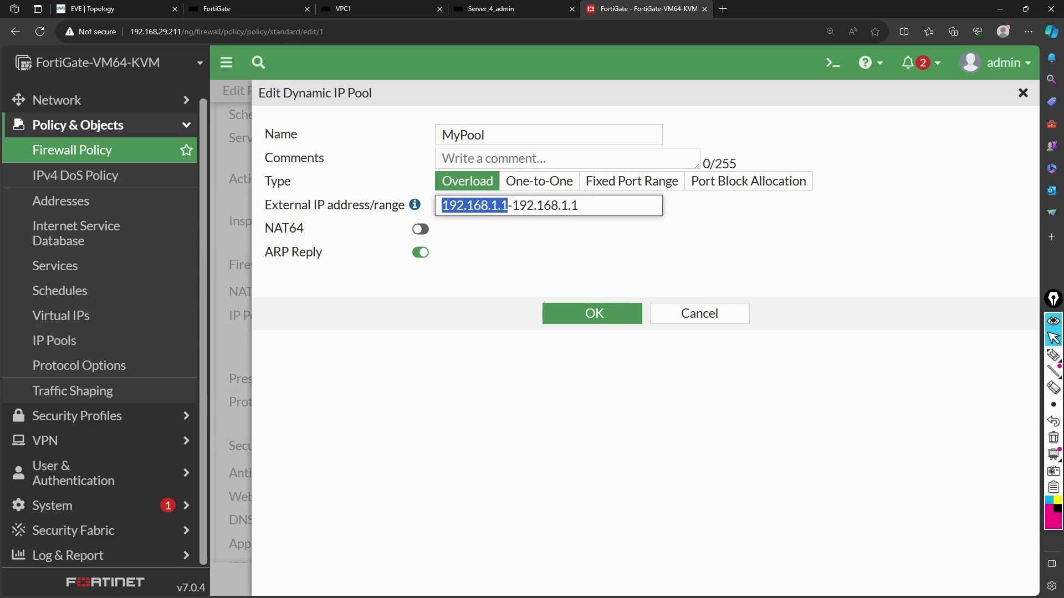
pyautogui.press('Right')
pyautogui.press('Right')
pyautogui.press('Right')
pyautogui.hotkey('shift', 'Right')
pyautogui.hotkey('shift', 'Right')
pyautogui.hotkey('shift', 'Right')
pyautogui.hotkey('shift', 'Right')
pyautogui.hotkey('shift', 'Right')
pyautogui.hotkey('shift', 'Right')
pyautogui.hotkey('shift', 'Right')
pyautogui.hotkey('shift', 'Right')
pyautogui.hotkey('shift', 'Right')
pyautogui.hotkey('shift', 'Right')
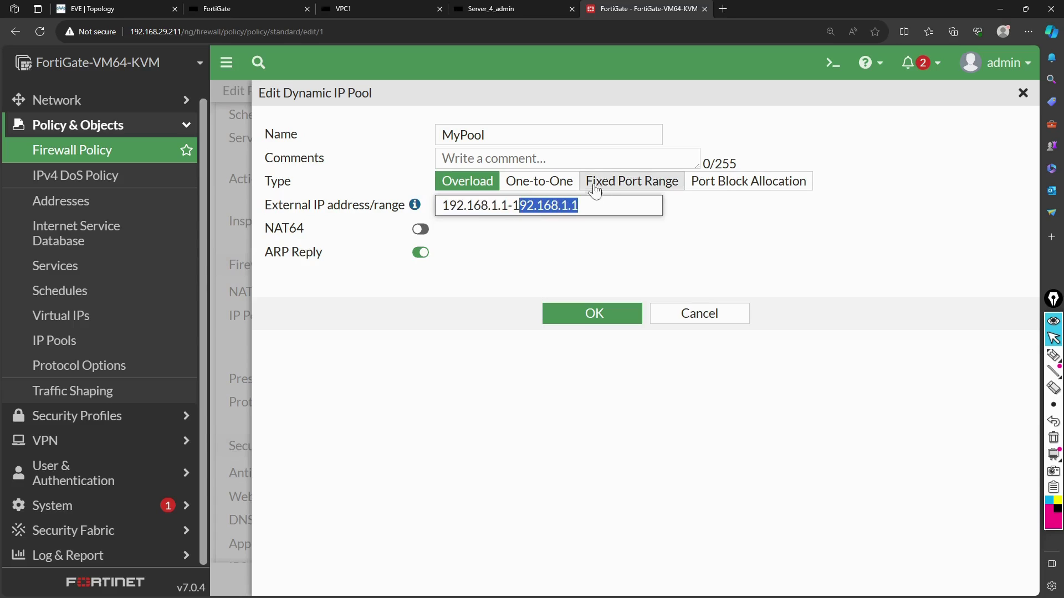
pyautogui.click(686, 317)
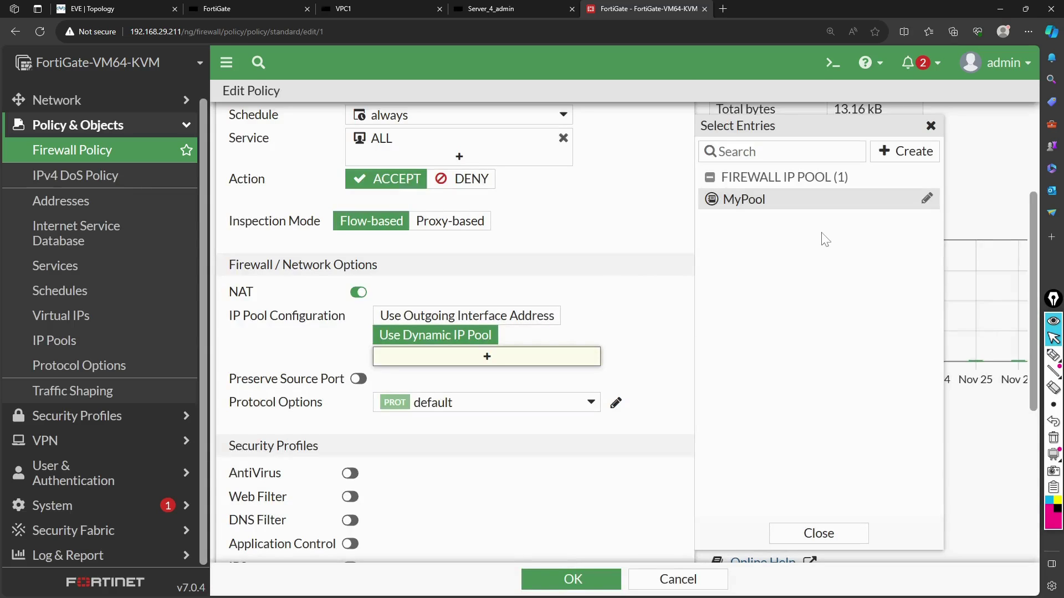
# Assign MyPool as the Test Policy's dynamic IP pool, review the remaining policy options, and return to the topology.
pyautogui.click(770, 203)
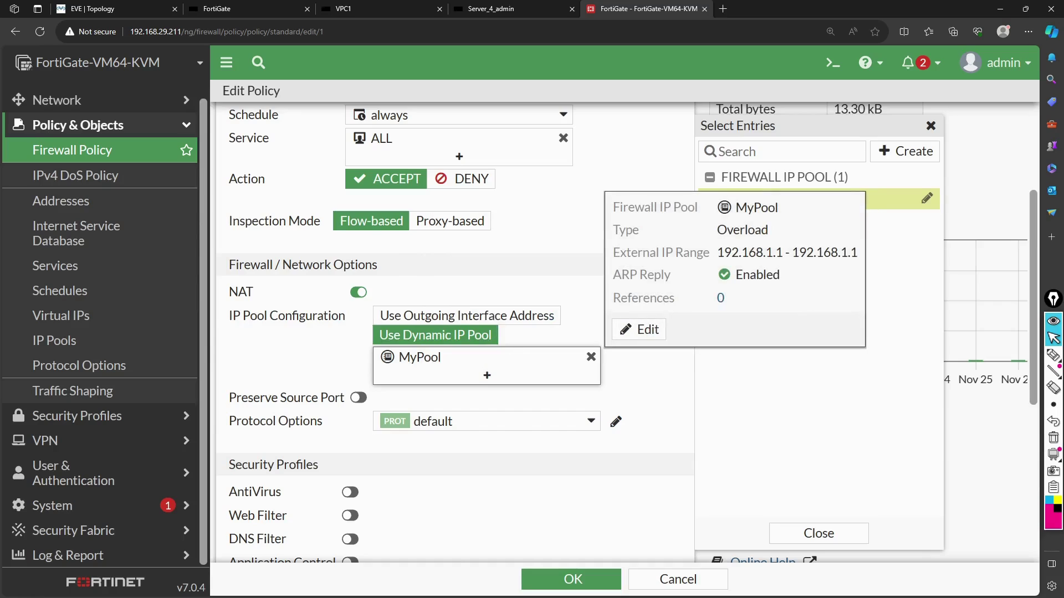
pyautogui.moveTo(887, 206)
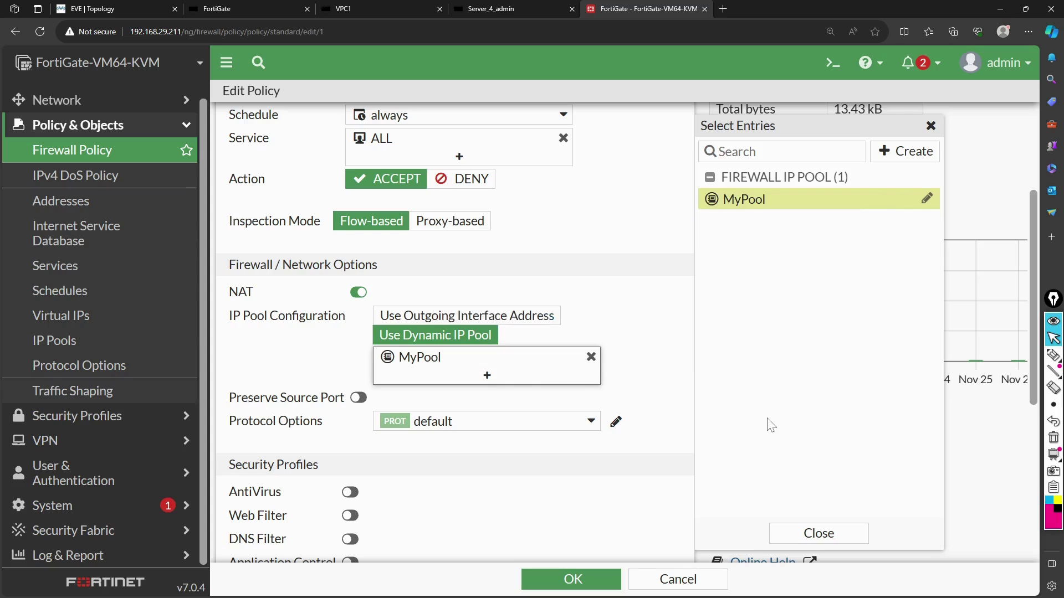
pyautogui.scroll(-2, 770, 425)
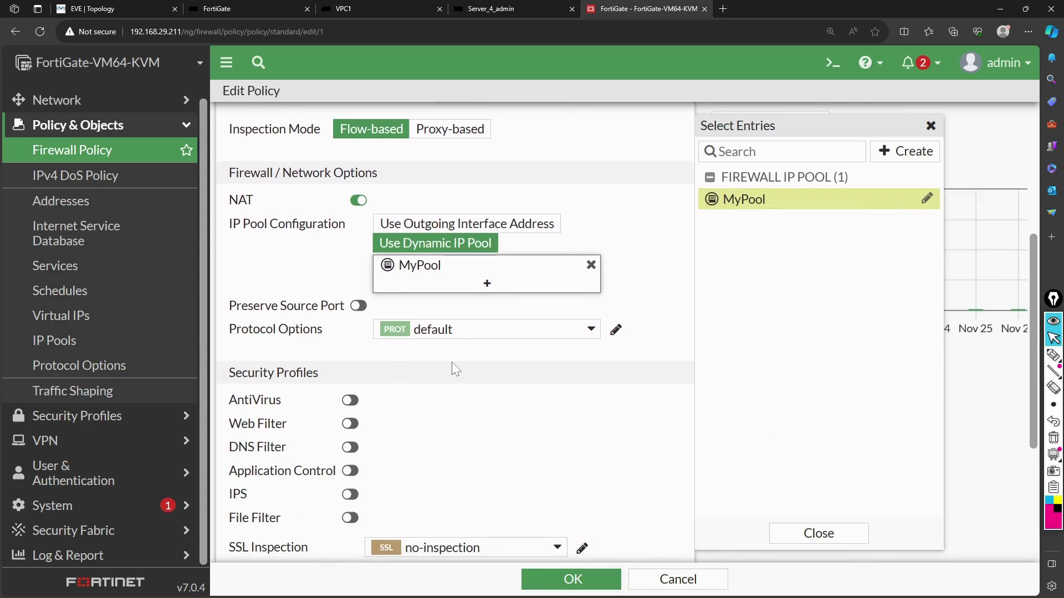
pyautogui.scroll(-2, 506, 441)
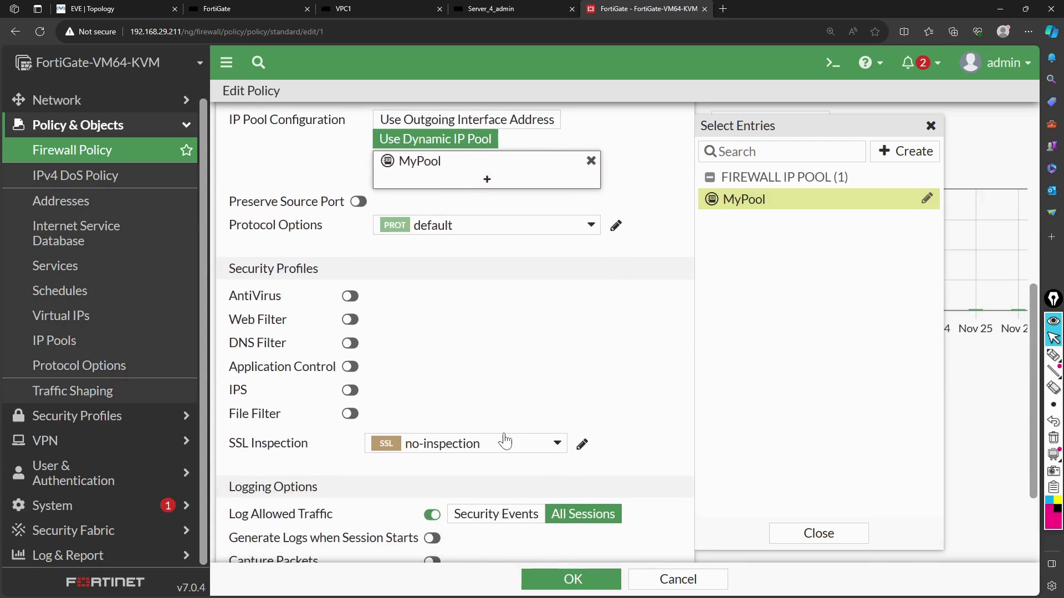
pyautogui.scroll(-3, 524, 457)
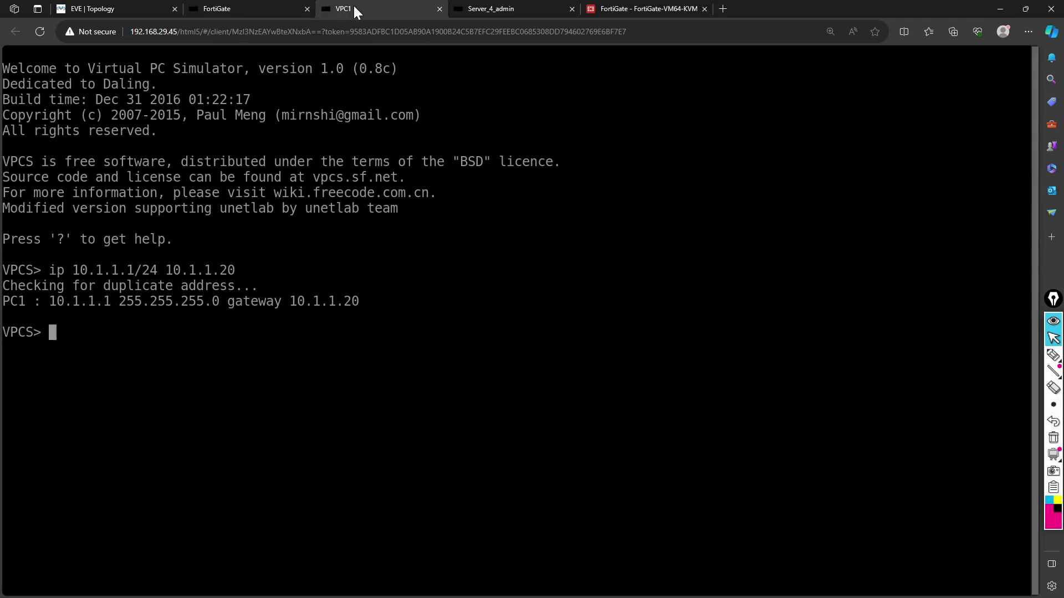
pyautogui.click(119, 11)
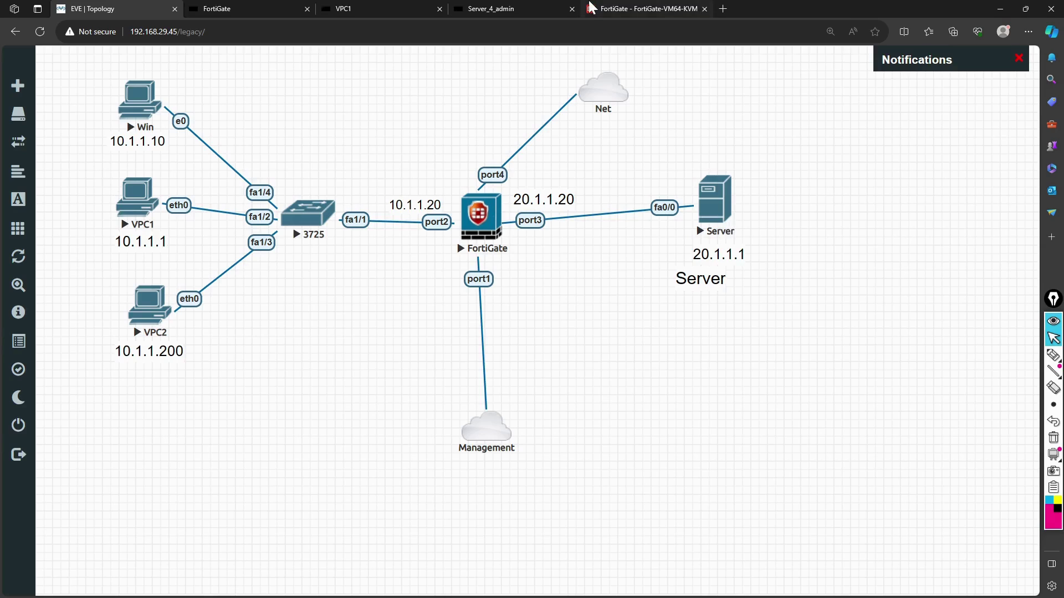
# Ping the server at 20.1.1.1 from the VPC1 console.
pyautogui.click(370, 9)
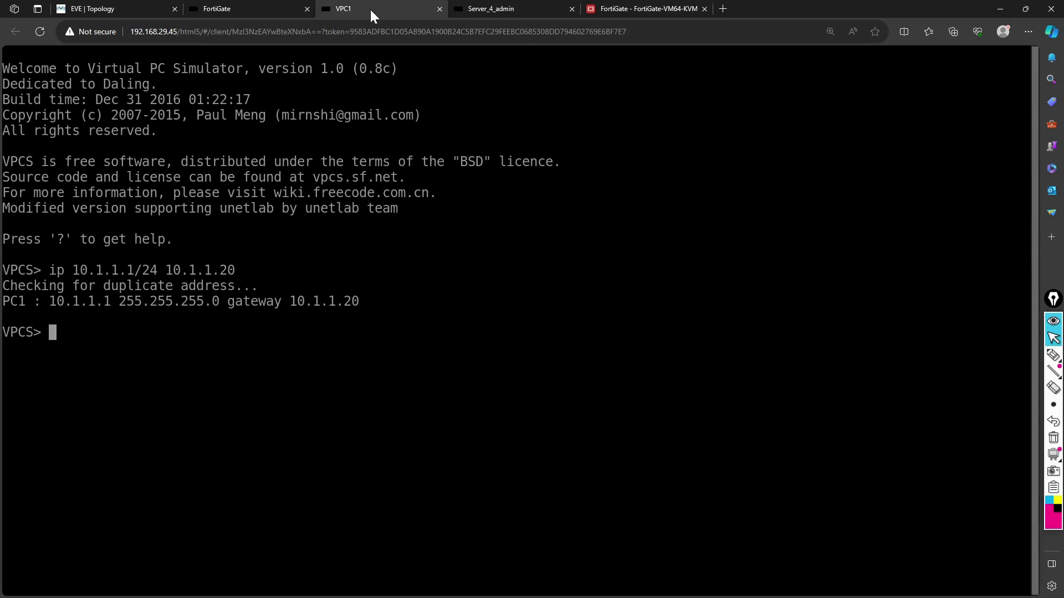
pyautogui.write('ping 20.1.1.1')
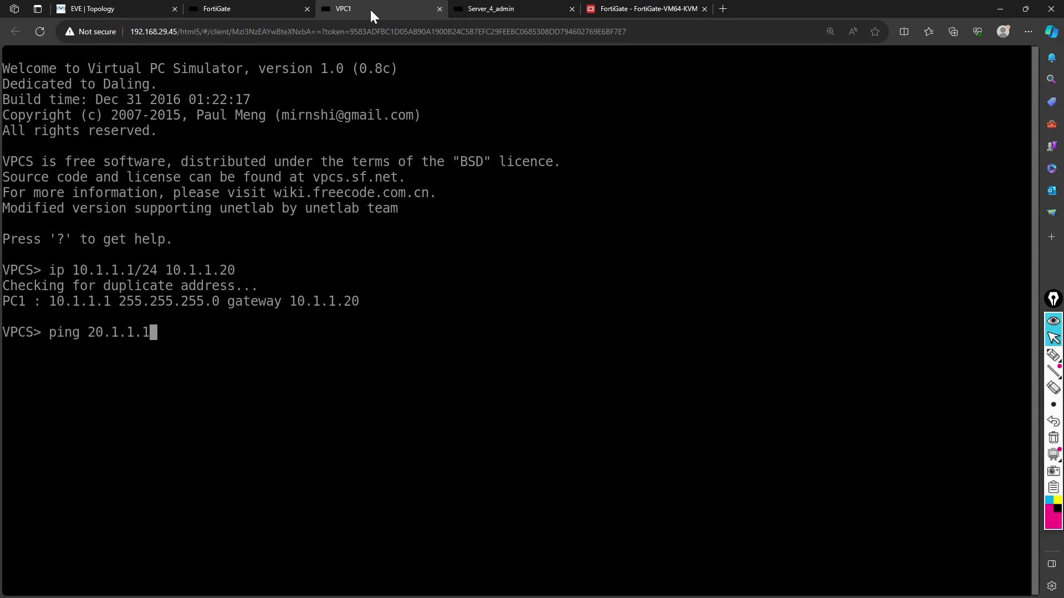
pyautogui.press('Return')
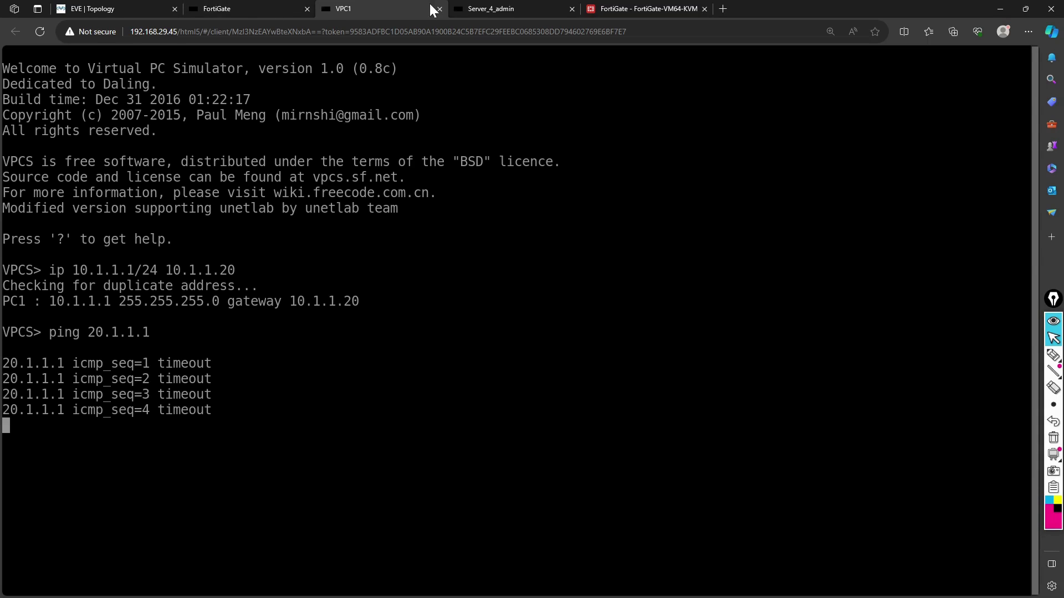
# Compare the Test Policy's outgoing interface with the topology and set it to External (port3).
pyautogui.click(618, 9)
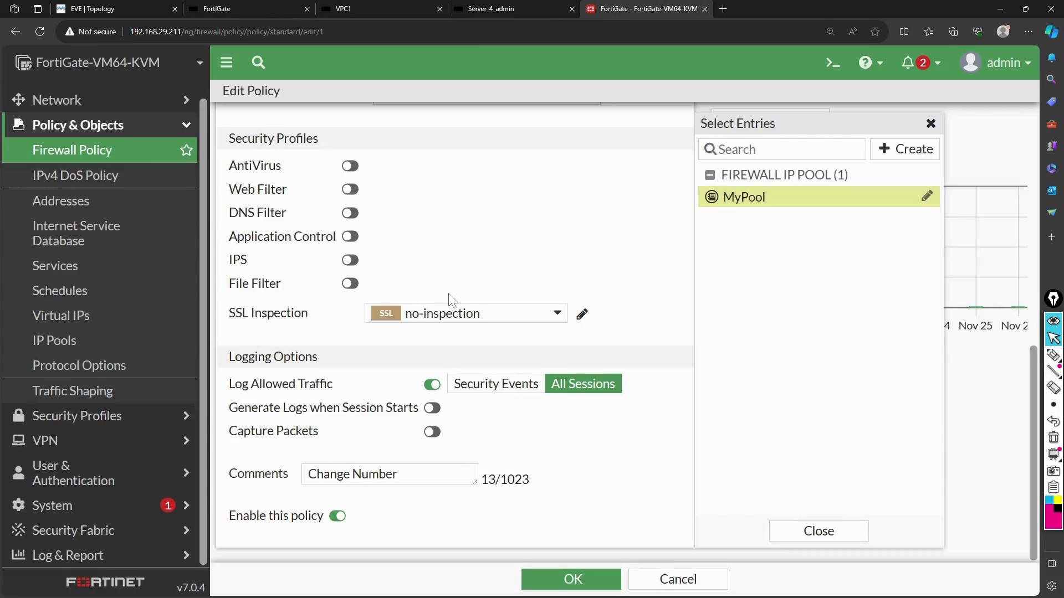
pyautogui.scroll(10, 453, 299)
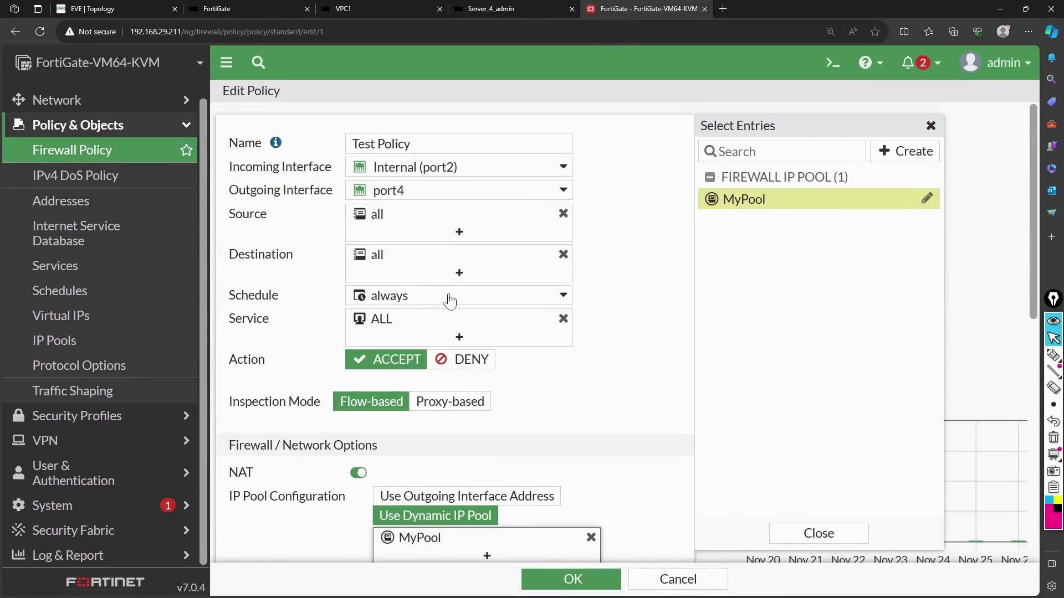
pyautogui.moveTo(408, 196)
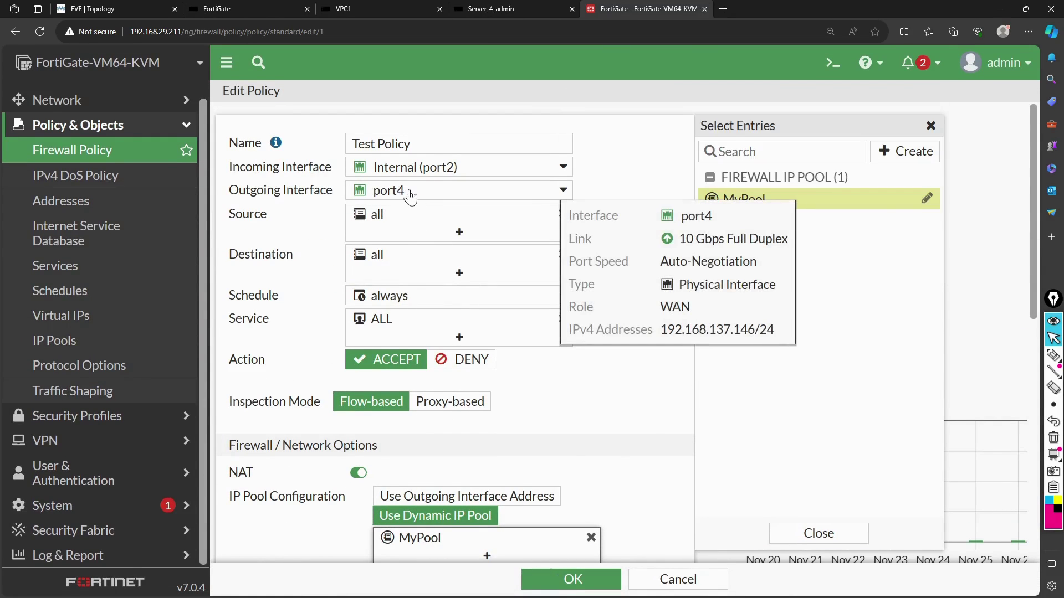
pyautogui.click(119, 9)
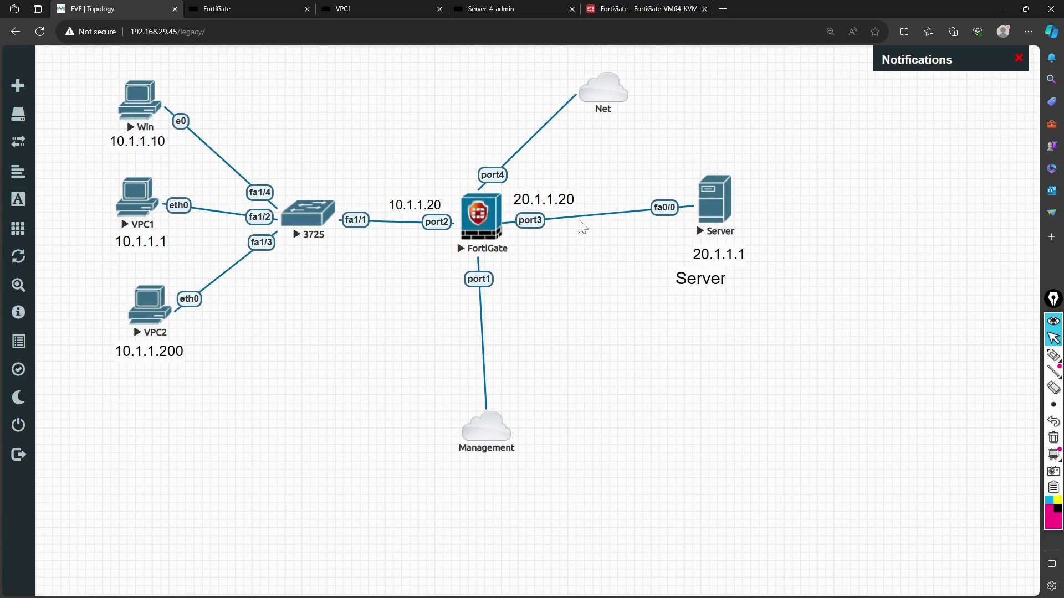
pyautogui.click(630, 7)
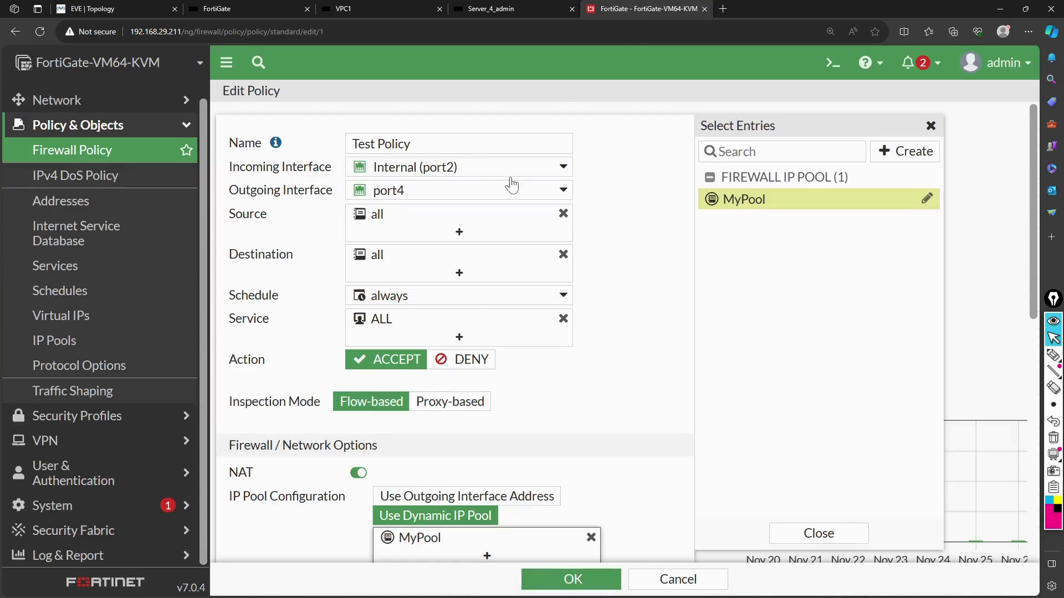
pyautogui.click(487, 190)
pyautogui.click(421, 302)
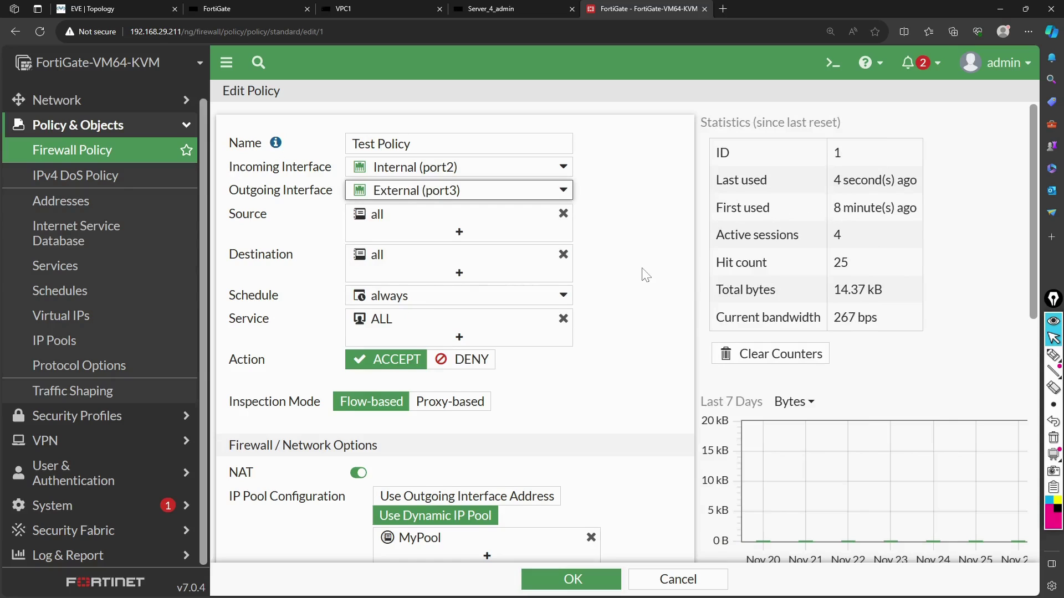
# Disable NAT in the Test Policy's firewall and network options and save the policy.
pyautogui.scroll(-5, 644, 275)
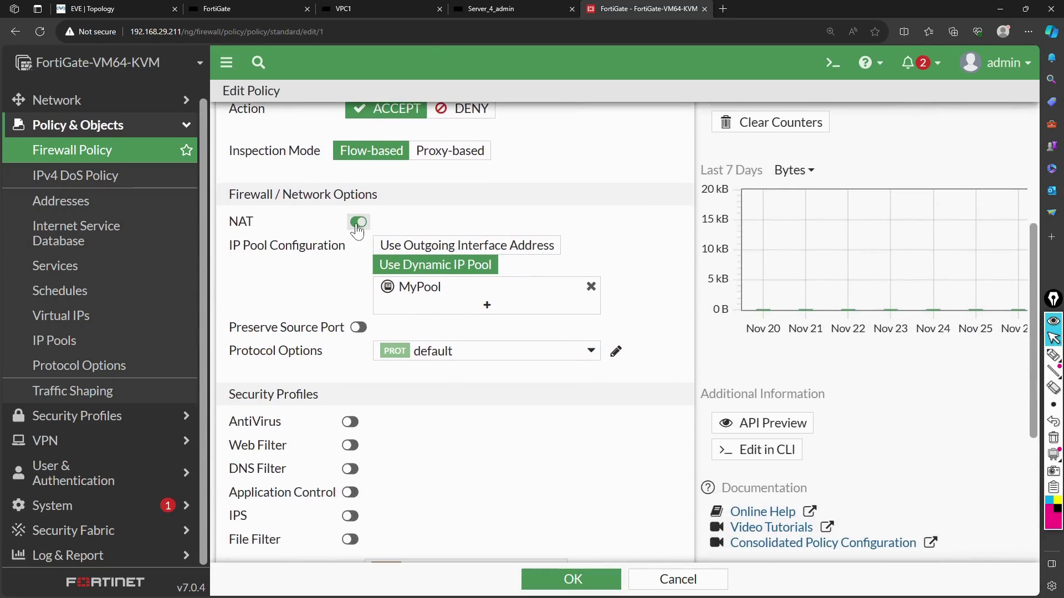
pyautogui.click(359, 222)
pyautogui.scroll(-4, 422, 304)
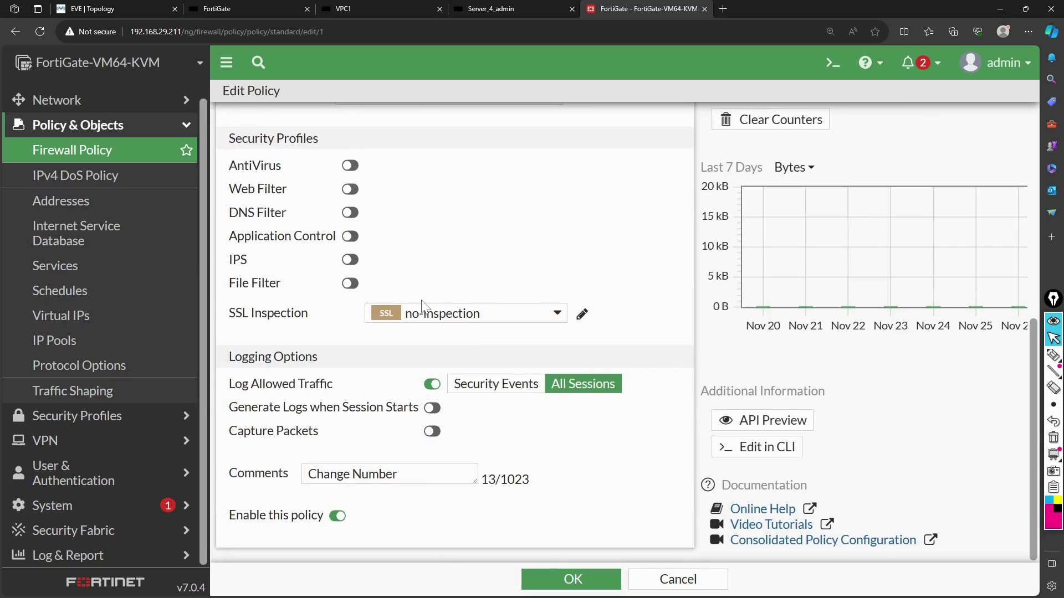
pyautogui.click(566, 579)
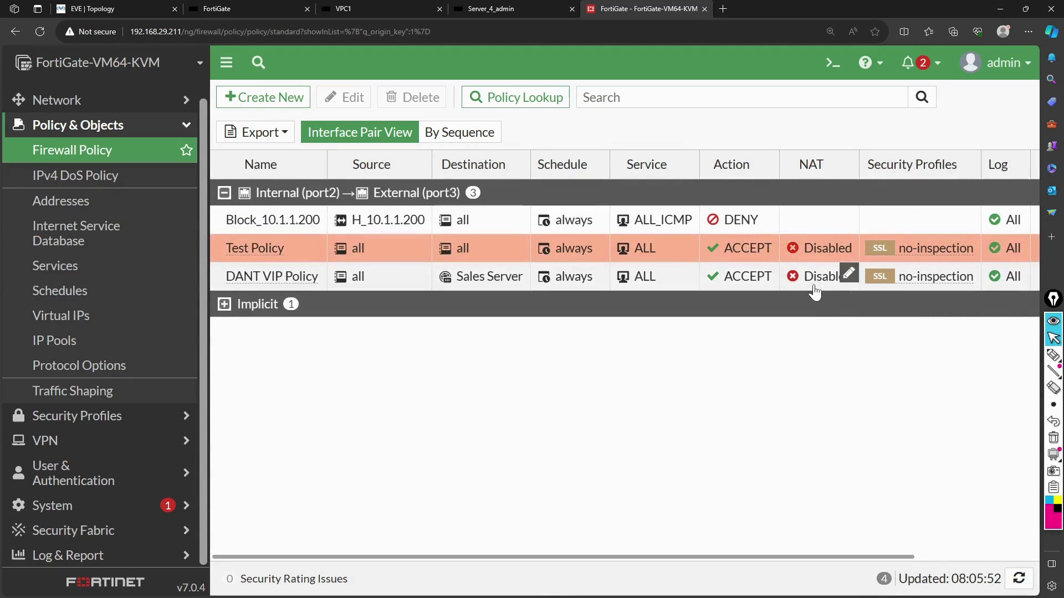
# Collapse the port2-to-port3 policy group and repeat the ping to 20.1.1.1 from VPC1.
pyautogui.click(224, 194)
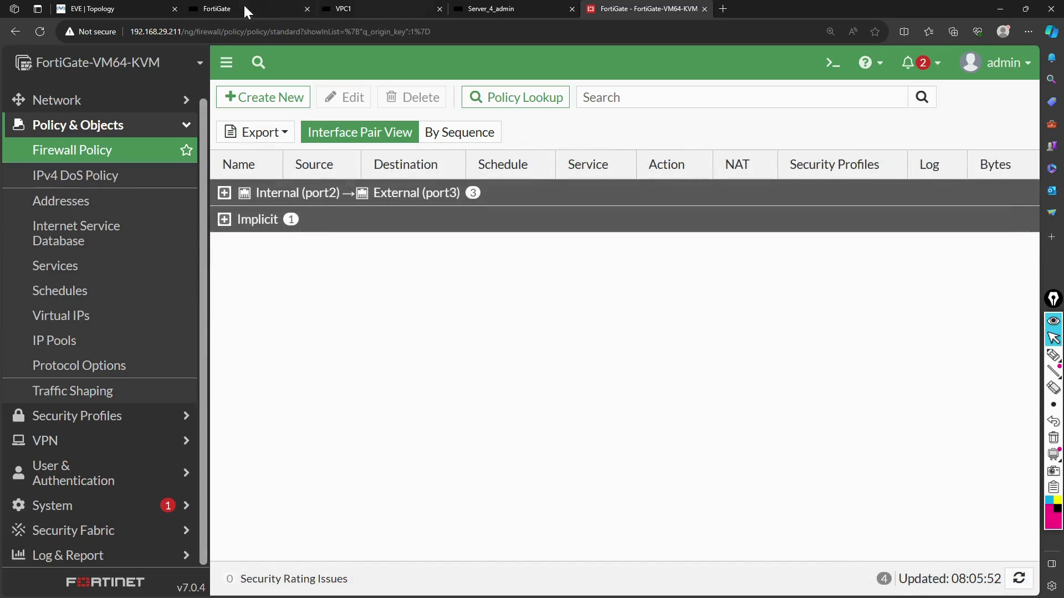
pyautogui.click(365, 10)
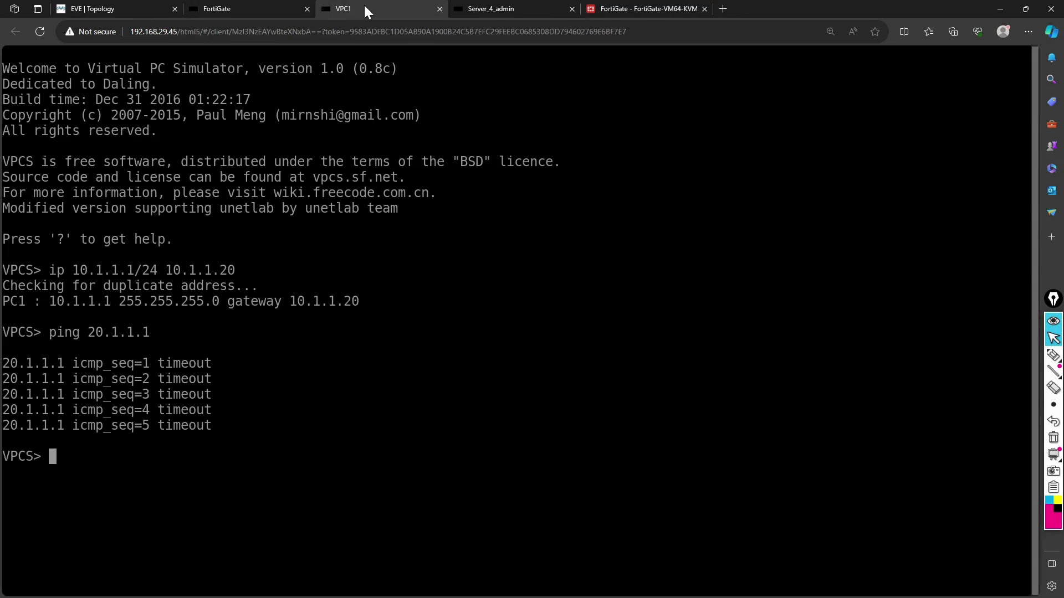
pyautogui.press('Up')
pyautogui.press('Return')
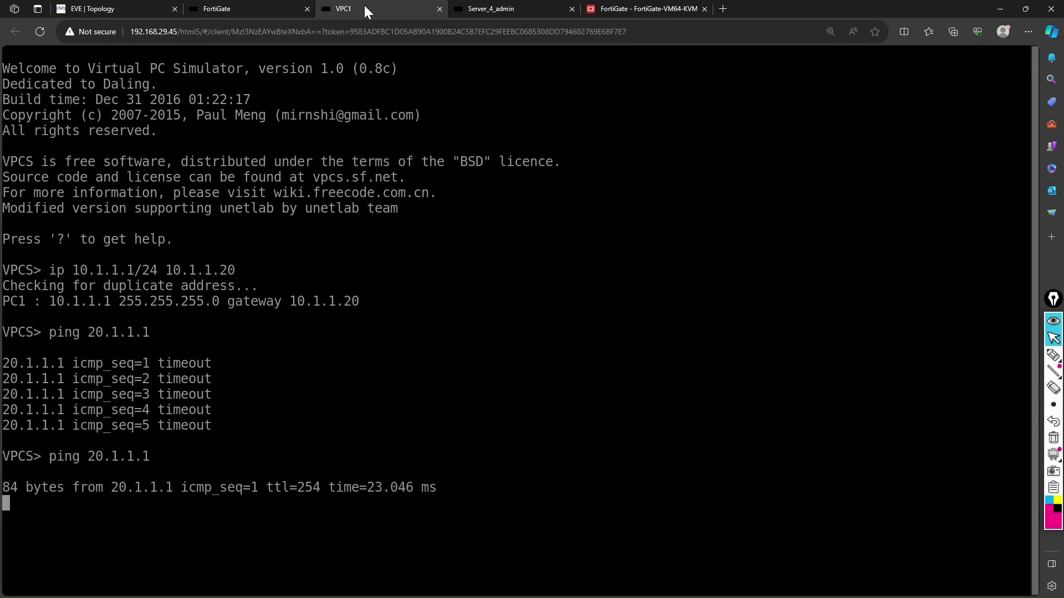
# Enter privileged mode on the Server console and turn on ICMP debugging with debug ip icmp.
pyautogui.click(502, 11)
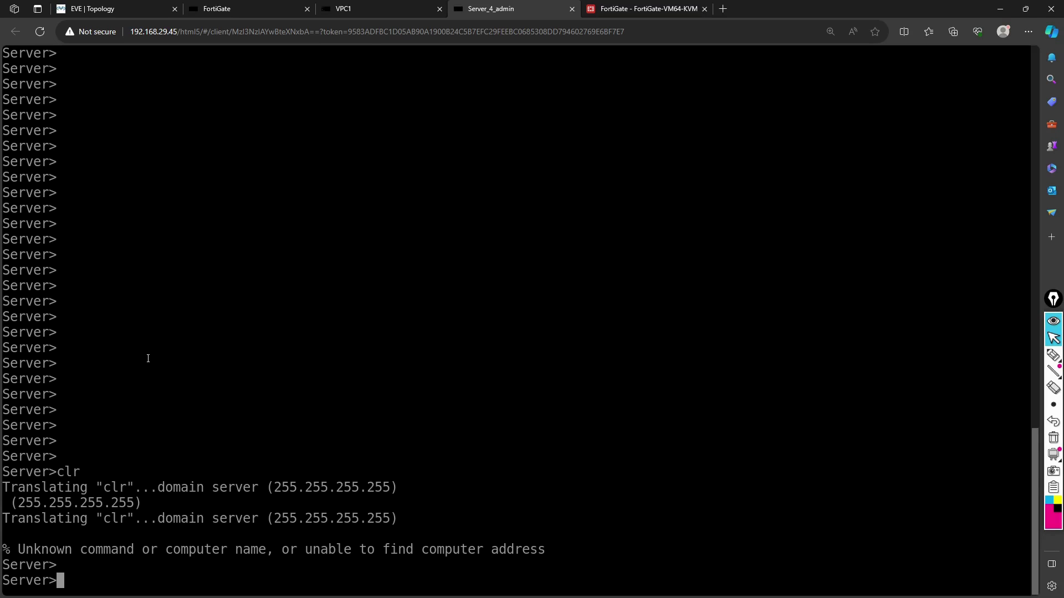
pyautogui.write('ip')
pyautogui.press('BackSpace')
pyautogui.press('BackSpace')
pyautogui.write('en')
pyautogui.press('Return')
pyautogui.write('deu')
pyautogui.press('BackSpace')
pyautogui.press('BackSpace')
pyautogui.write('ebug ip icmp')
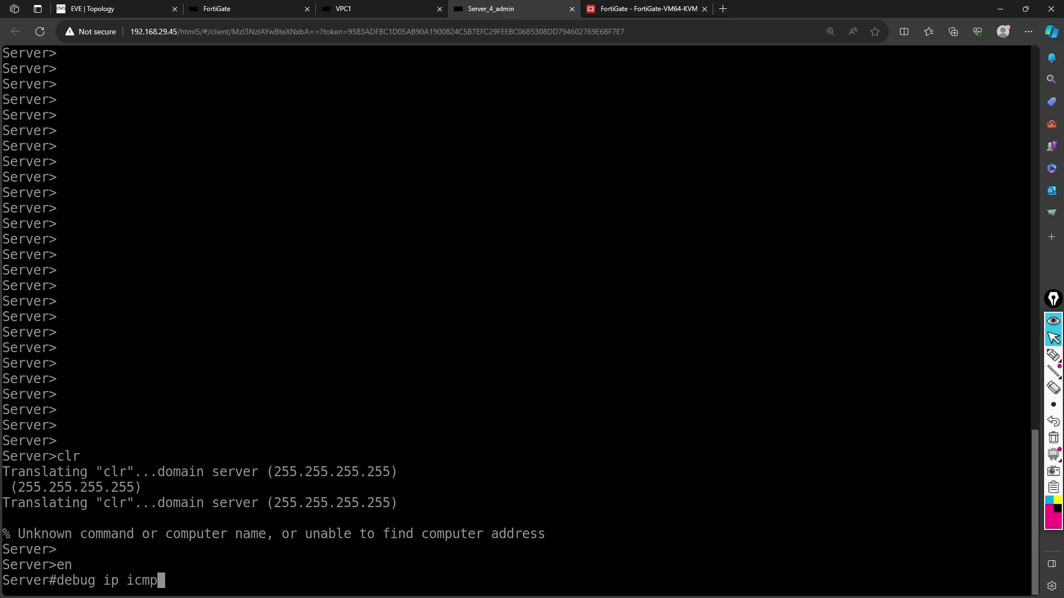
pyautogui.press('Return')
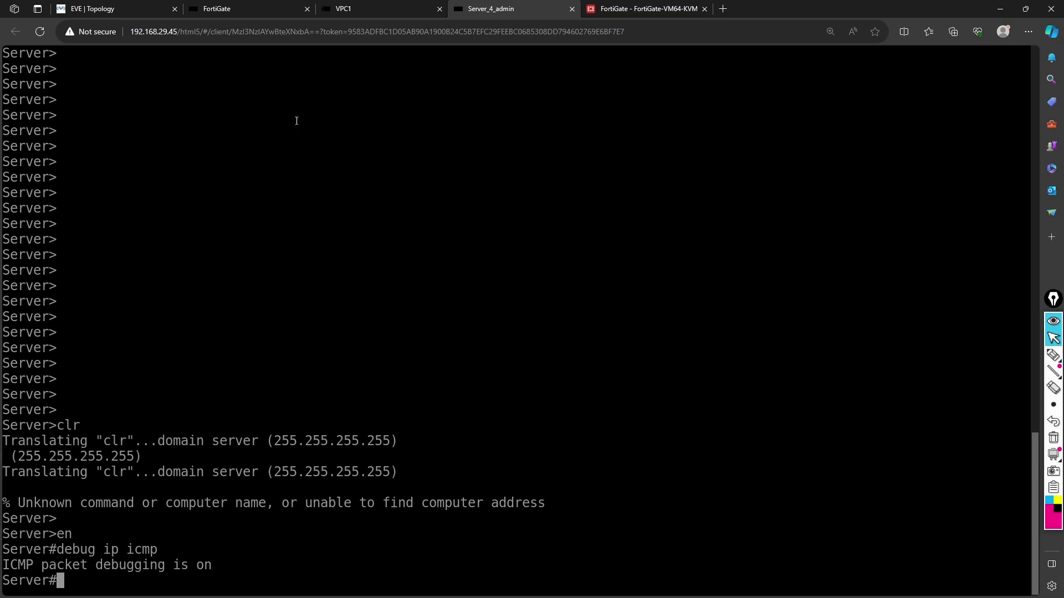
# Ping 20.1.1.1 again from VPC1 and compare the destination address in the server's ICMP debug output with the topology.
pyautogui.click(374, 5)
pyautogui.press('Up')
pyautogui.press('Return')
pyautogui.click(510, 8)
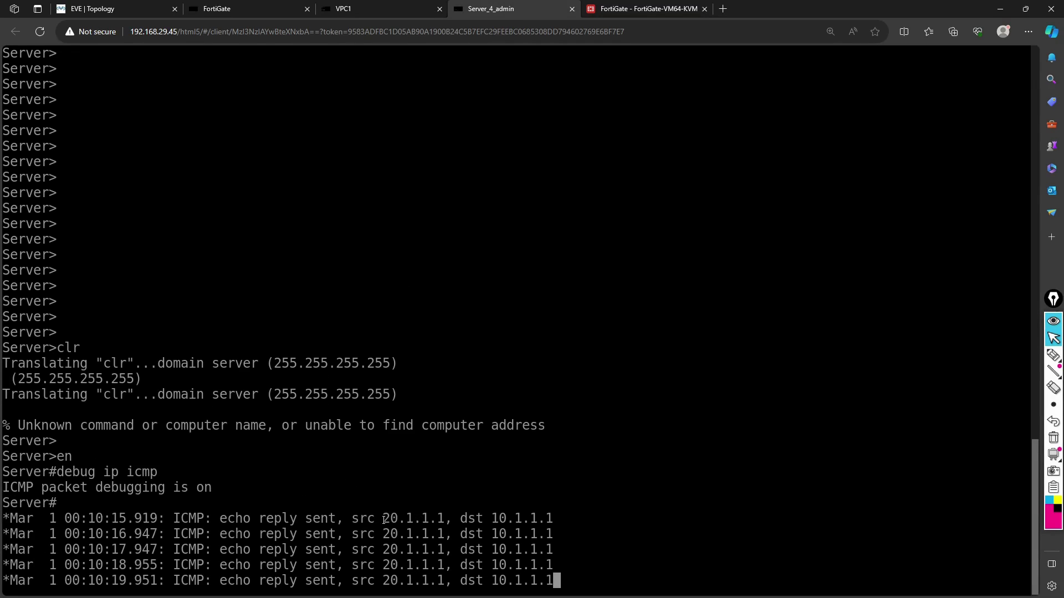
pyautogui.moveTo(385, 520); pyautogui.dragTo(558, 518)
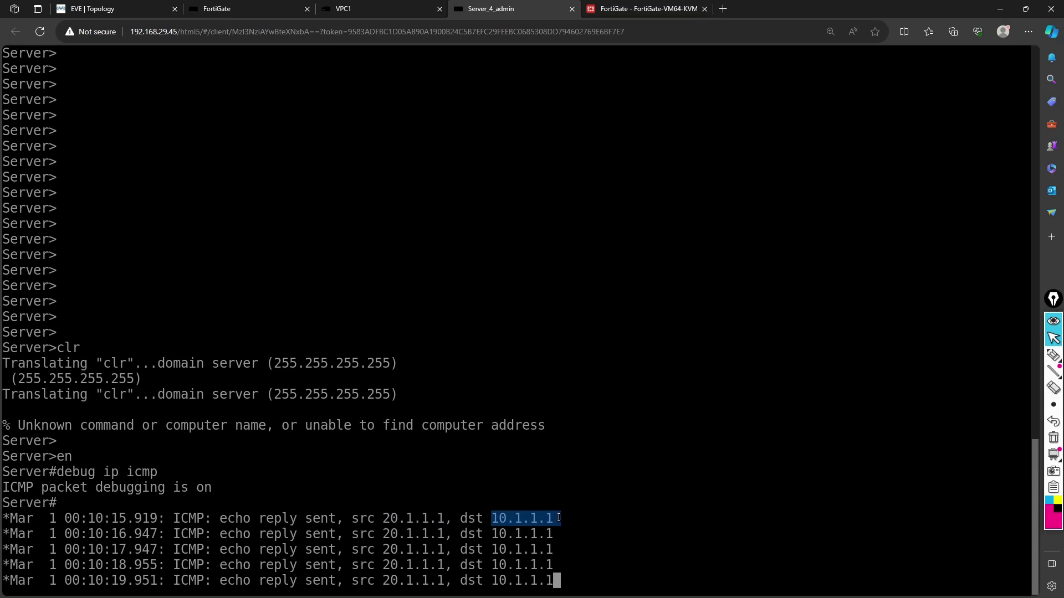
pyautogui.click(113, 9)
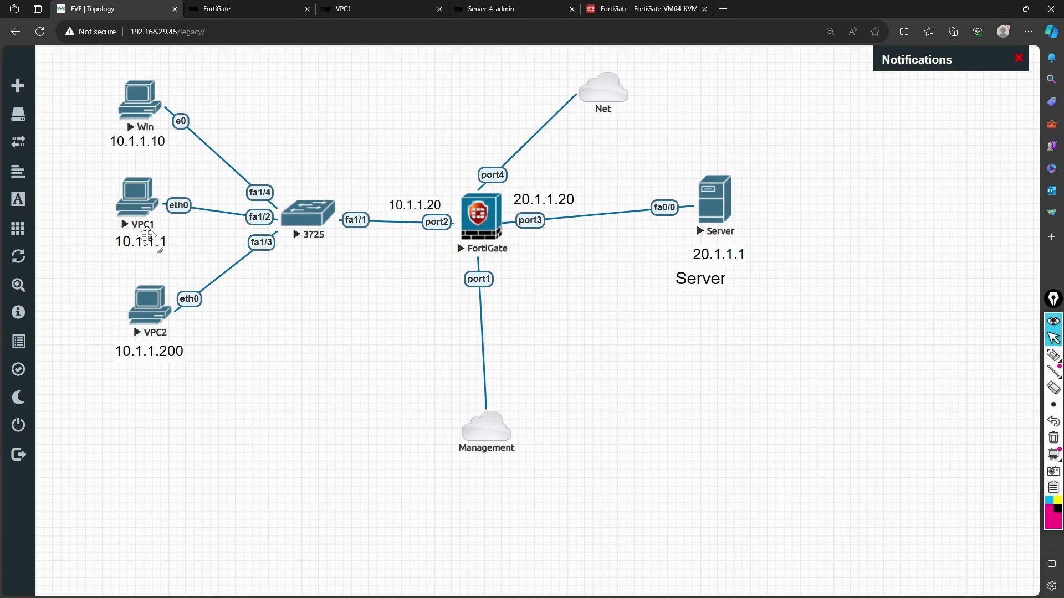
# Reopen the Test Policy for editing and enable NAT with the IP pool configuration set to Use Dynamic IP Pool.
pyautogui.click(620, 15)
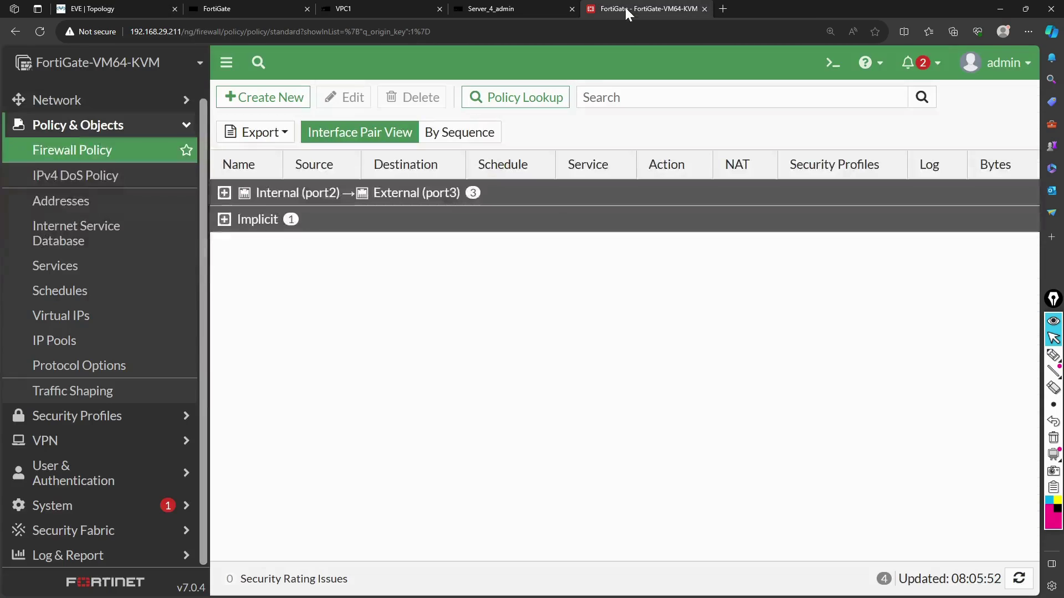
pyautogui.click(224, 194)
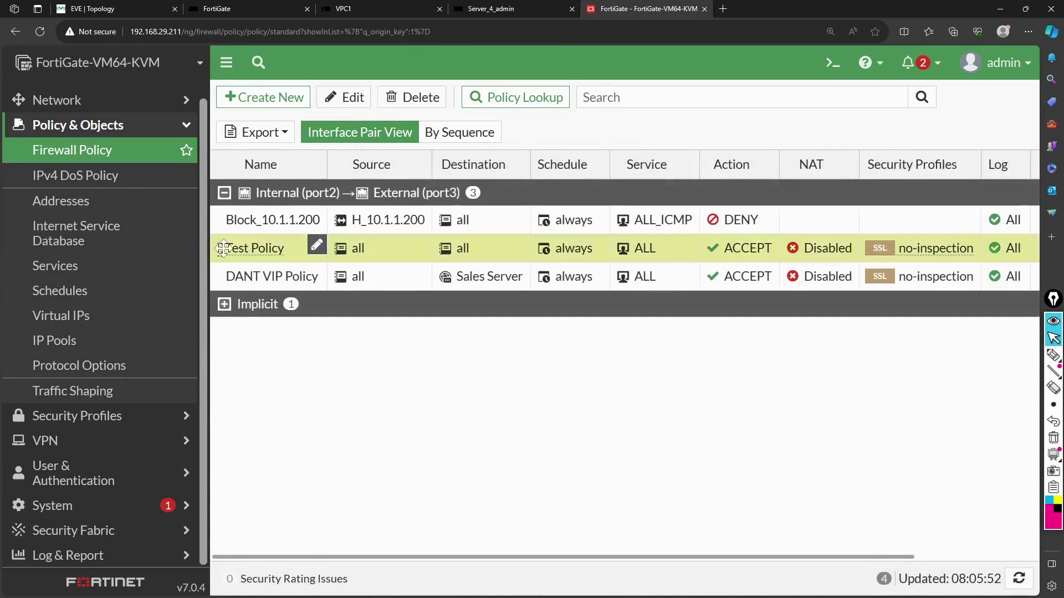
pyautogui.click(224, 248)
pyautogui.click(345, 97)
pyautogui.scroll(-4, 279, 310)
pyautogui.scroll(2, 280, 313)
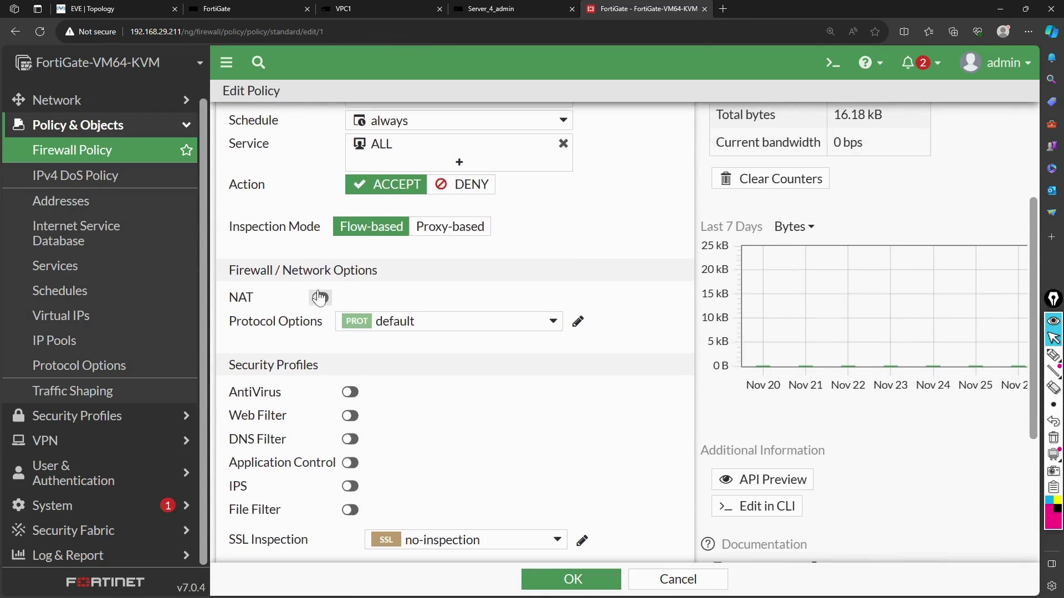
pyautogui.click(320, 298)
pyautogui.click(446, 340)
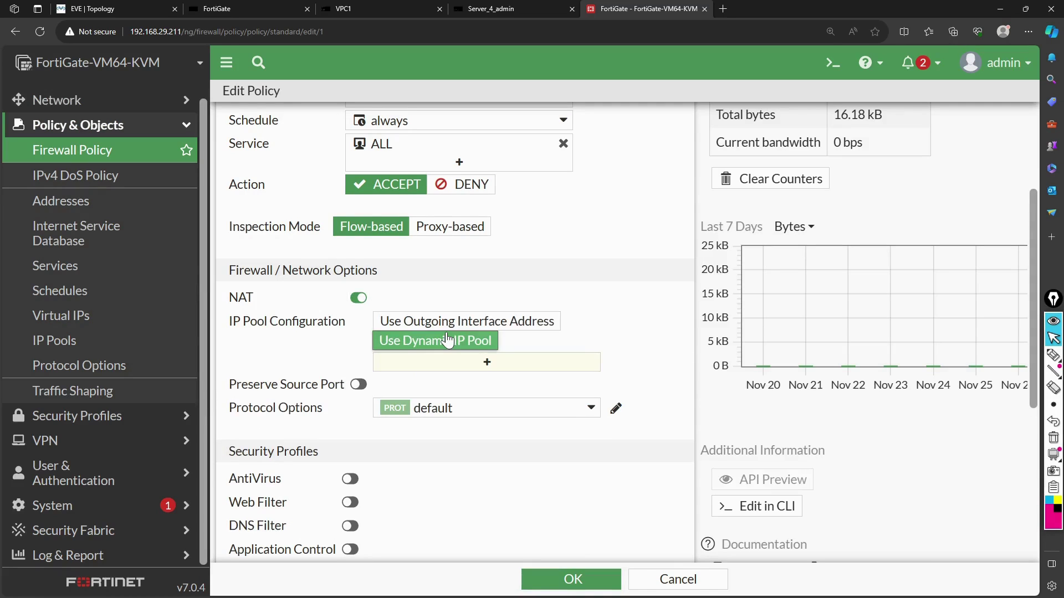
# Assign MyPool as the policy's dynamic IP pool, check its external IP range, and save the policy.
pyautogui.click(506, 362)
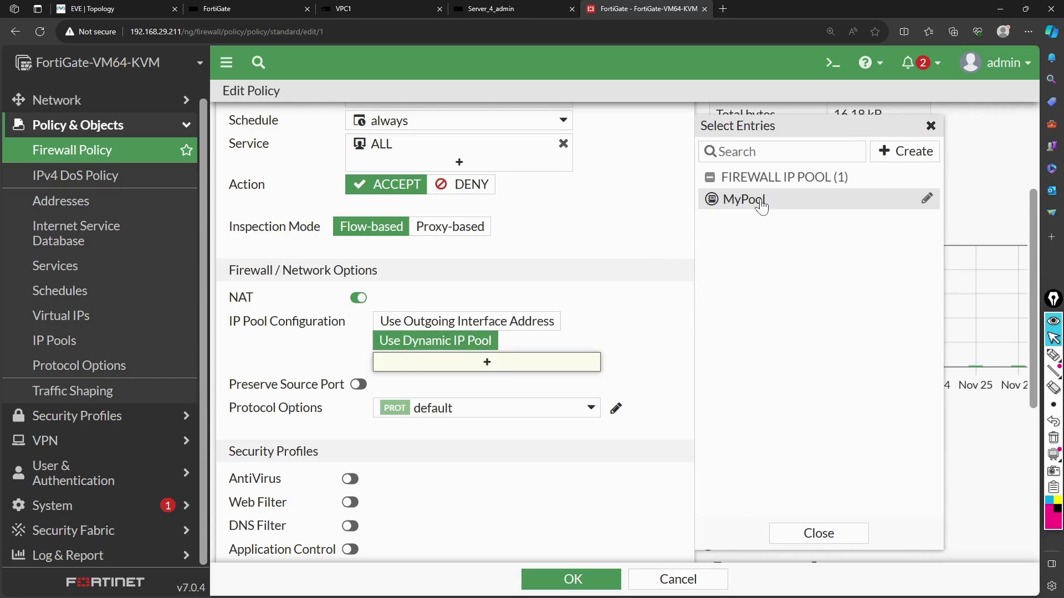
pyautogui.click(762, 205)
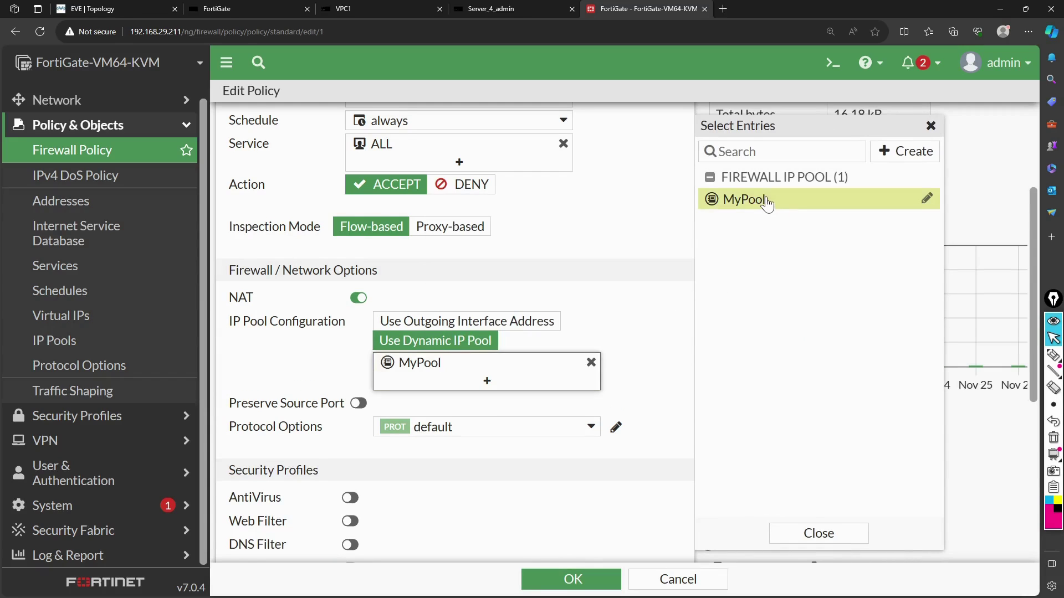
pyautogui.moveTo(764, 201)
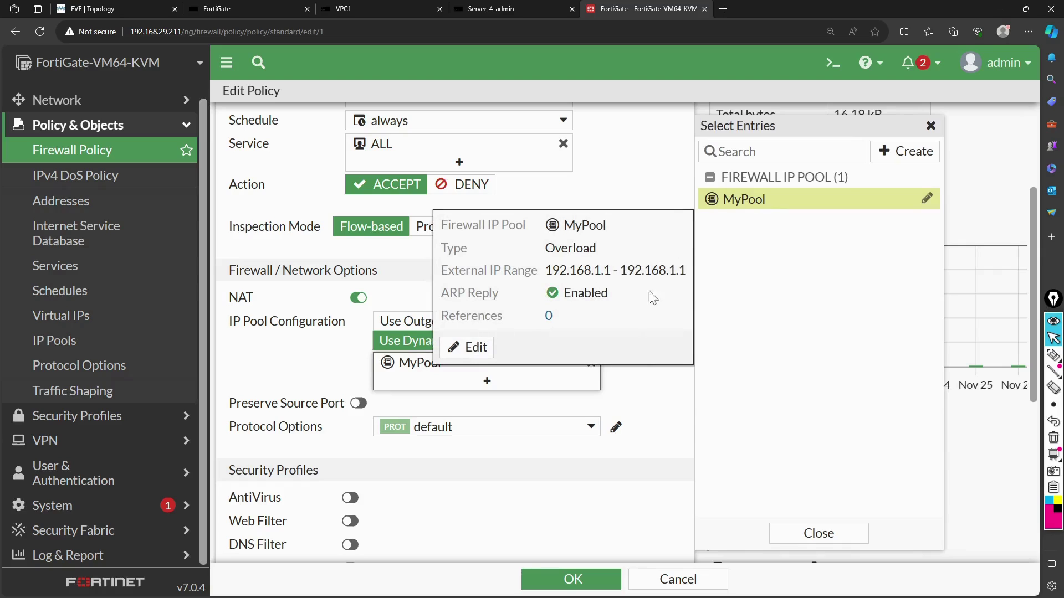
pyautogui.click(664, 413)
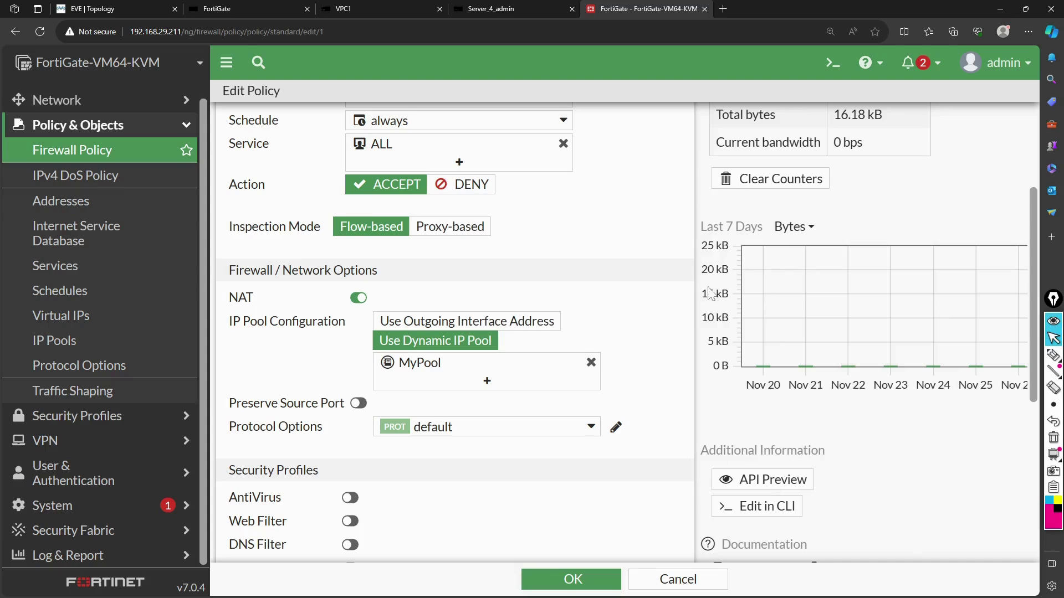
pyautogui.click(566, 580)
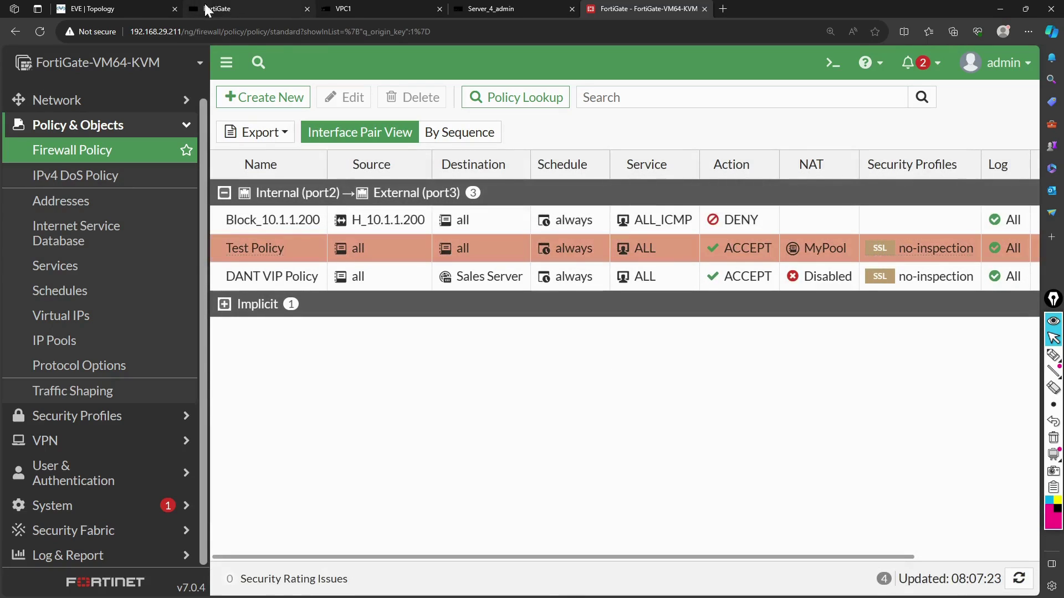
# Rerun the ping to 20.1.1.1 from VPC1 and check the echo reply destinations in the server's debug output.
pyautogui.click(339, 10)
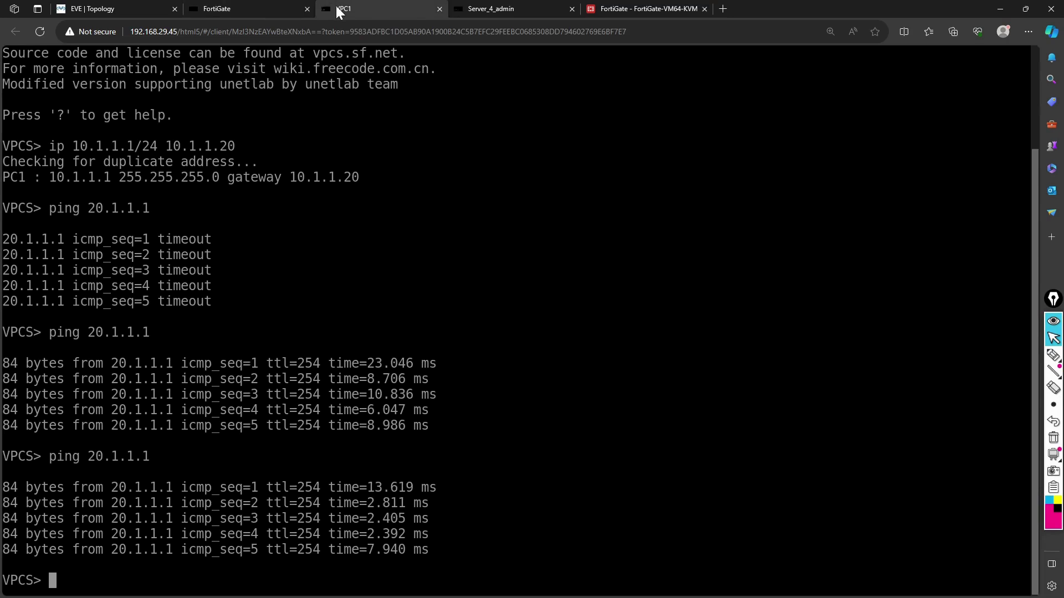
pyautogui.press('Up')
pyautogui.press('Return')
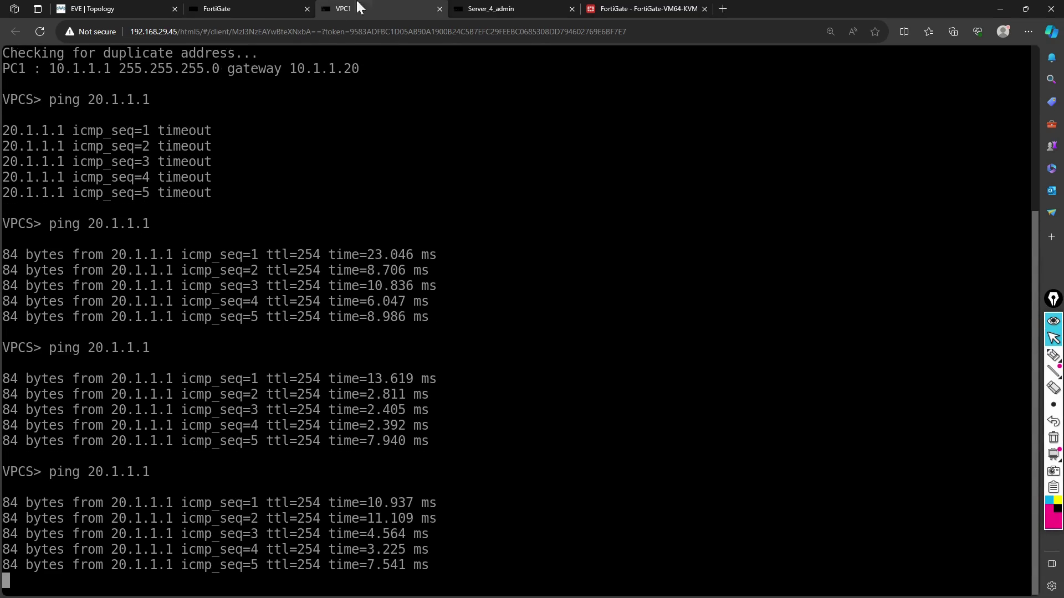
pyautogui.click(505, 9)
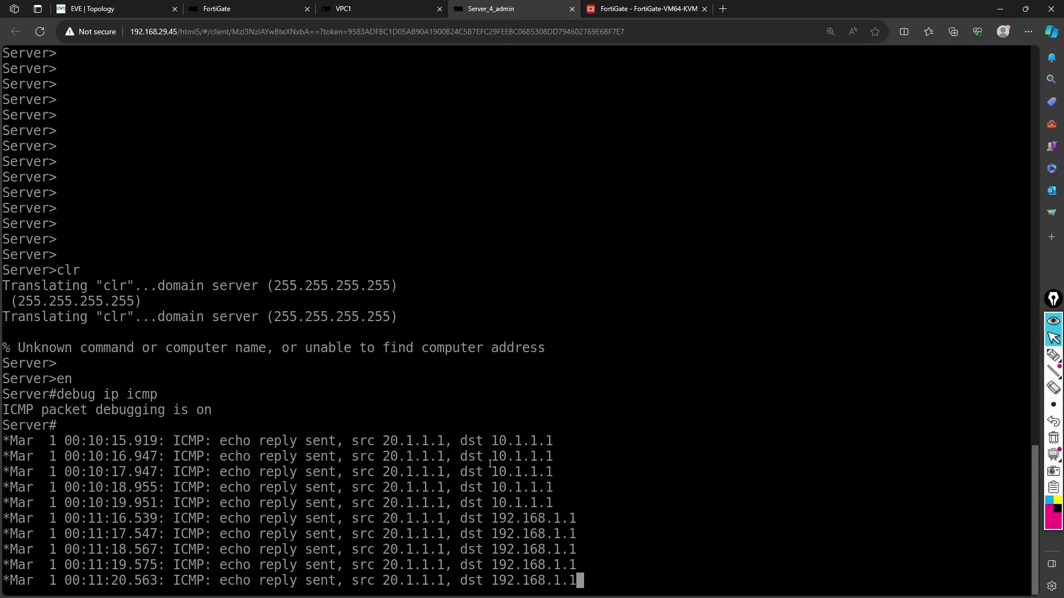
# Mark the first 10.1.1.1 reply and the 192.168.1.1 replies with yellow pen arrows, bracket the latter, and write "Don't know Actual IP".
pyautogui.click(1059, 507)
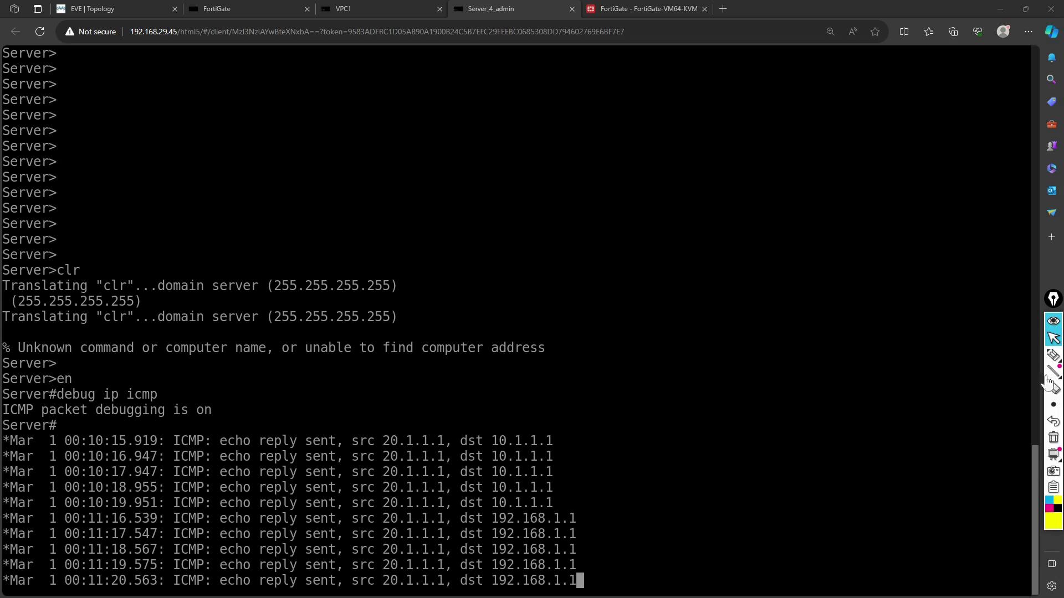
pyautogui.click(1053, 355)
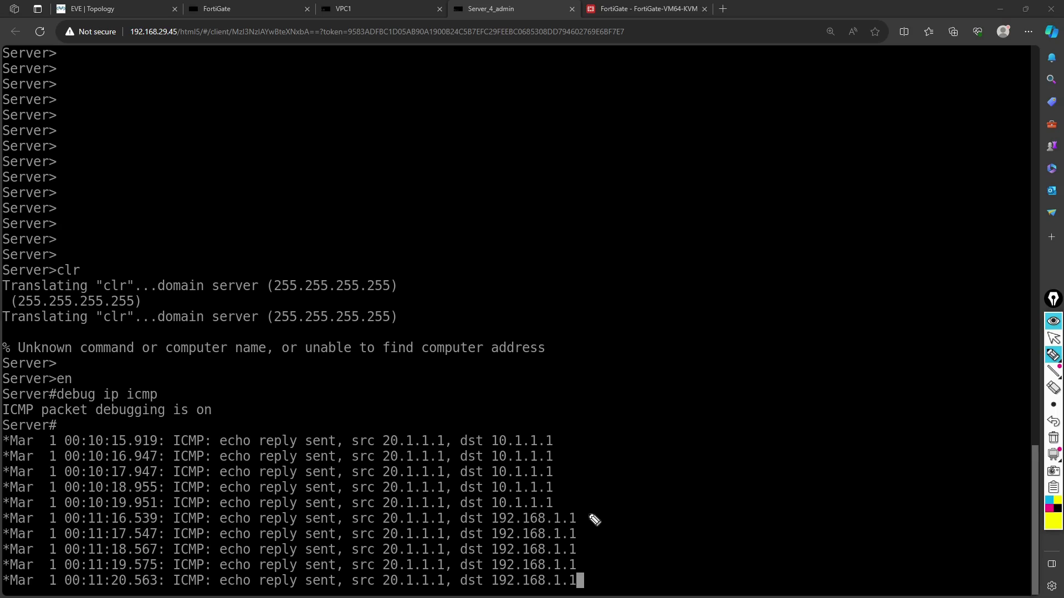
pyautogui.moveTo(658, 477)
pyautogui.mouseDown()
pyautogui.moveTo(593, 507)
pyautogui.moveTo(601, 498)
pyautogui.moveTo(604, 511)
pyautogui.mouseUp()
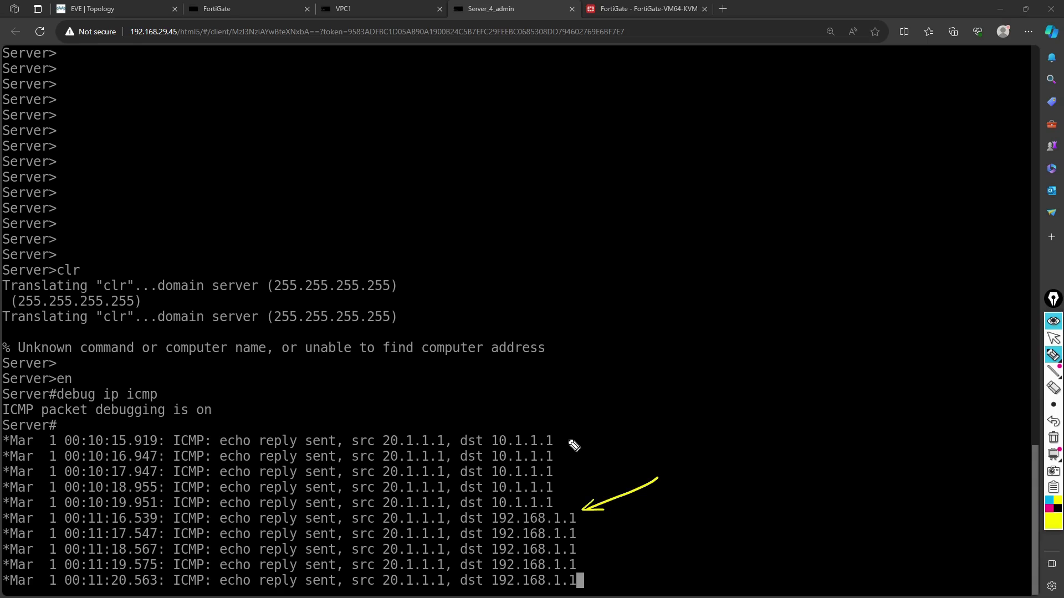
pyautogui.moveTo(603, 430)
pyautogui.mouseDown()
pyautogui.moveTo(559, 441)
pyautogui.moveTo(576, 434)
pyautogui.mouseUp()
pyautogui.moveTo(588, 515)
pyautogui.mouseDown()
pyautogui.moveTo(604, 552)
pyautogui.moveTo(590, 589)
pyautogui.mouseUp()
pyautogui.moveTo(642, 527)
pyautogui.mouseDown()
pyautogui.moveTo(657, 546)
pyautogui.moveTo(813, 518)
pyautogui.mouseUp()
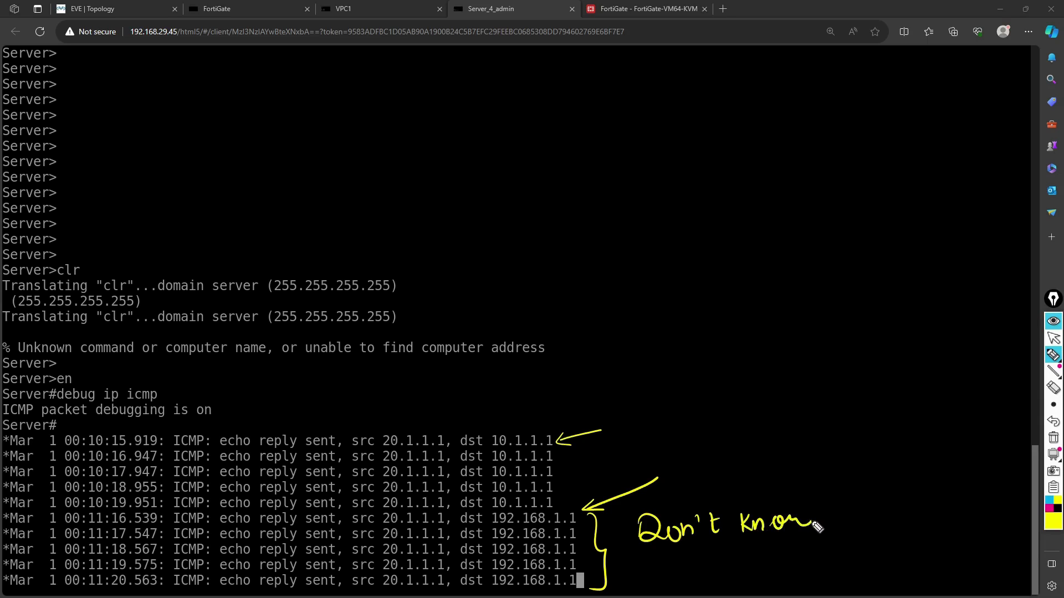
pyautogui.moveTo(719, 566)
pyautogui.mouseDown()
pyautogui.moveTo(794, 569)
pyautogui.moveTo(831, 554)
pyautogui.moveTo(825, 571)
pyautogui.moveTo(842, 552)
pyautogui.moveTo(842, 563)
pyautogui.mouseUp()
pyautogui.moveTo(841, 543); pyautogui.dragTo(842, 552)
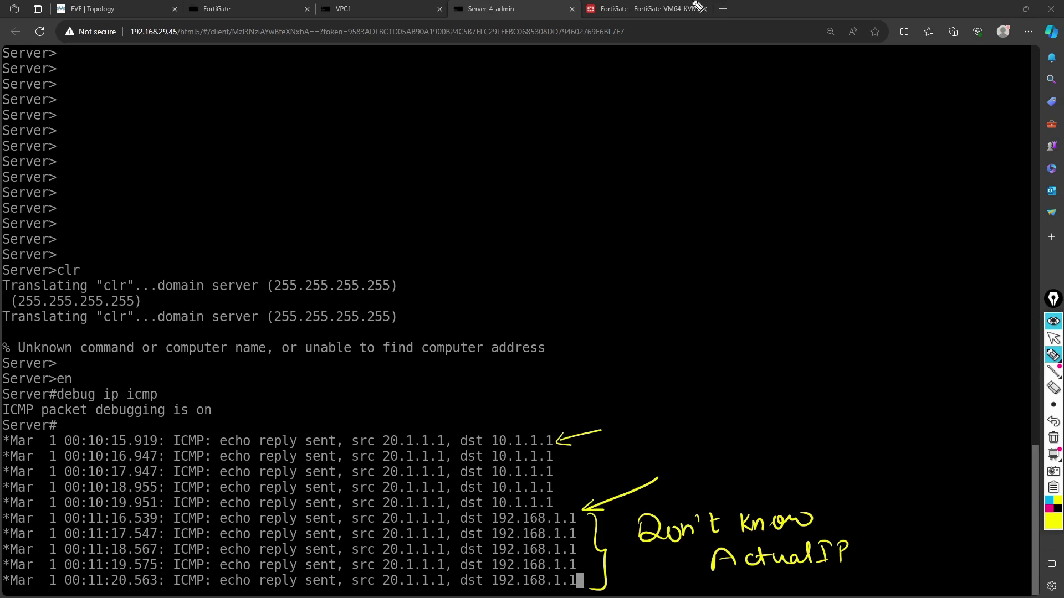
# Sketch a yellow Internet diagram from Private IP through NAT to Public IP and Internet, and clear all annotations.
pyautogui.moveTo(593, 156)
pyautogui.mouseDown()
pyautogui.moveTo(595, 177)
pyautogui.moveTo(580, 157)
pyautogui.moveTo(619, 176)
pyautogui.moveTo(698, 164)
pyautogui.mouseUp()
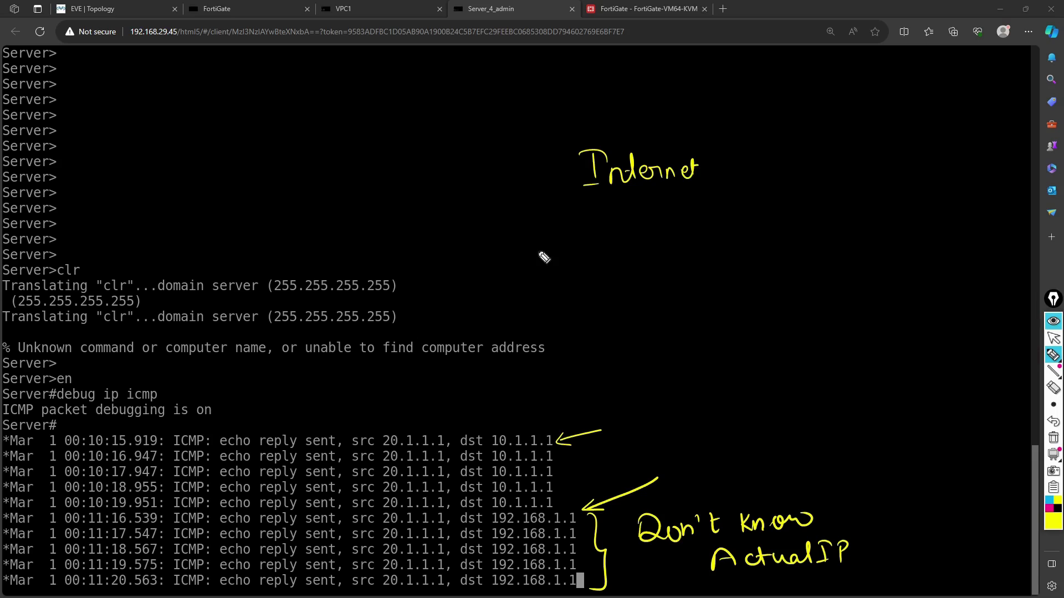
pyautogui.moveTo(565, 277)
pyautogui.mouseDown()
pyautogui.moveTo(566, 260)
pyautogui.moveTo(615, 279)
pyautogui.moveTo(655, 261)
pyautogui.moveTo(692, 265)
pyautogui.moveTo(693, 274)
pyautogui.moveTo(699, 260)
pyautogui.moveTo(763, 259)
pyautogui.mouseUp()
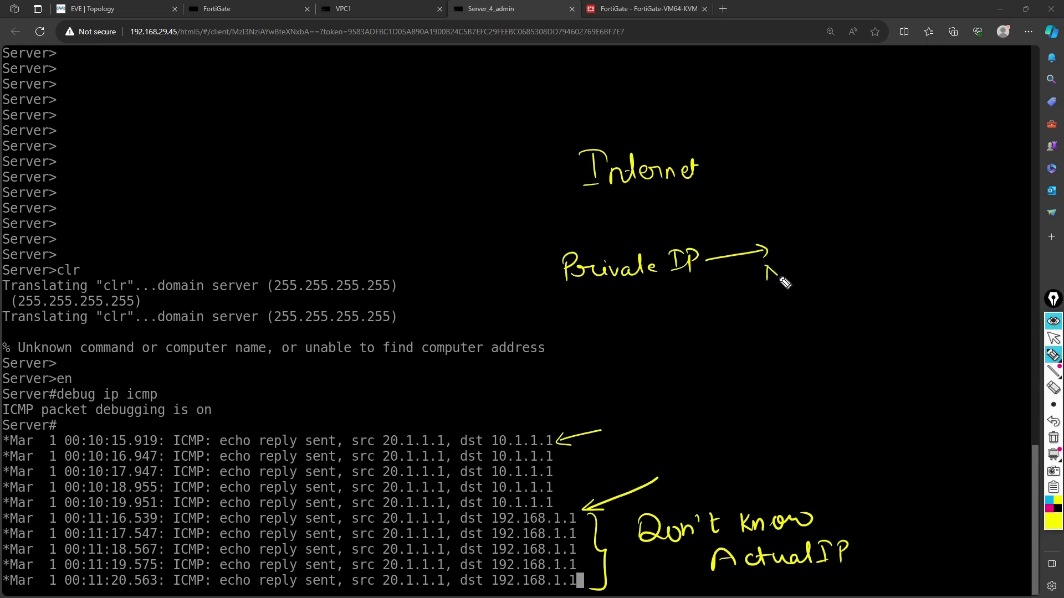
pyautogui.moveTo(783, 279)
pyautogui.mouseDown()
pyautogui.moveTo(818, 257)
pyautogui.moveTo(807, 280)
pyautogui.mouseUp()
pyautogui.moveTo(786, 235)
pyautogui.mouseDown()
pyautogui.moveTo(781, 243)
pyautogui.moveTo(789, 230)
pyautogui.moveTo(823, 240)
pyautogui.moveTo(834, 216)
pyautogui.moveTo(853, 225)
pyautogui.moveTo(877, 213)
pyautogui.moveTo(870, 230)
pyautogui.moveTo(895, 213)
pyautogui.mouseUp()
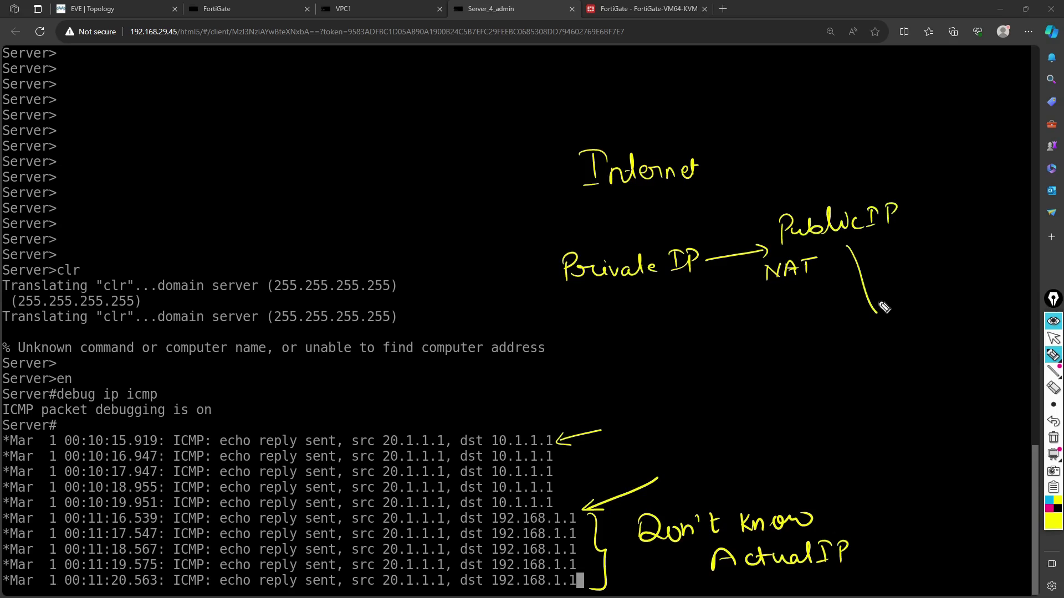
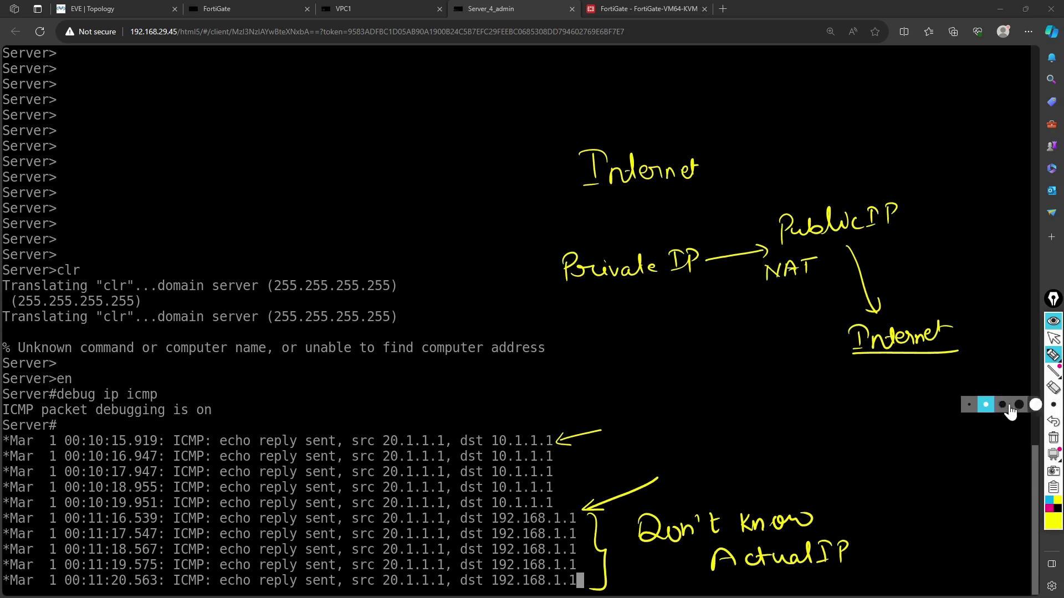
pyautogui.click(1053, 441)
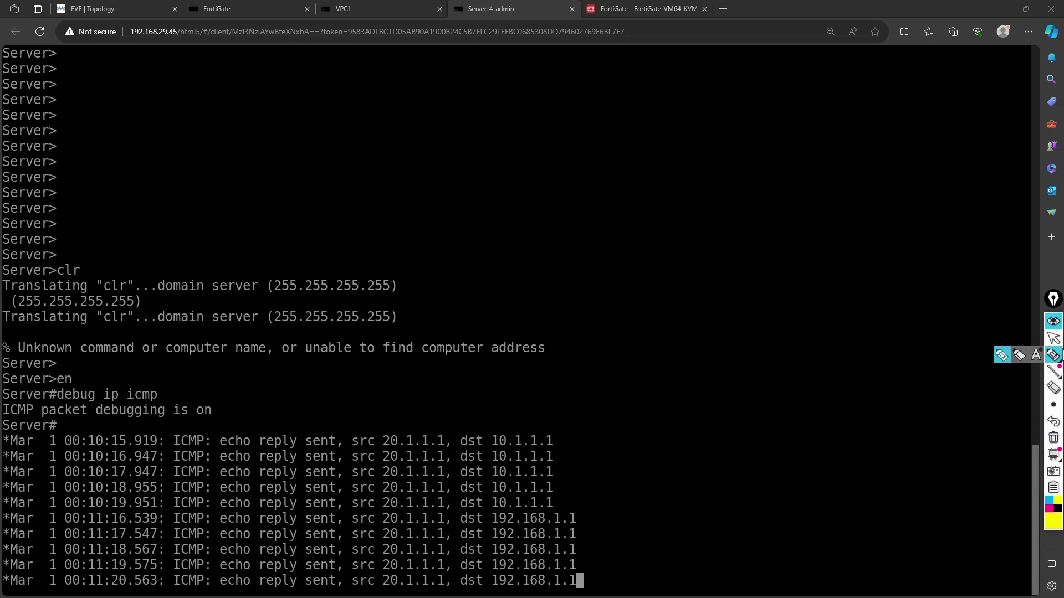
pyautogui.click(1054, 339)
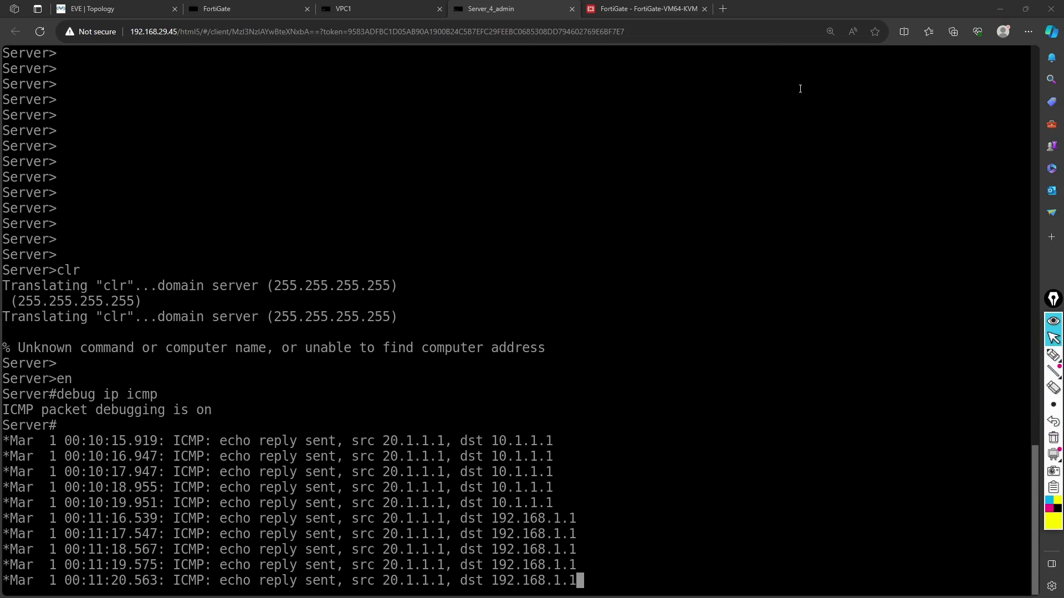
# Open the FortiGate forward traffic log and inspect the source details of a 20.1.1.1 ping logged before NAT was enabled.
pyautogui.click(657, 10)
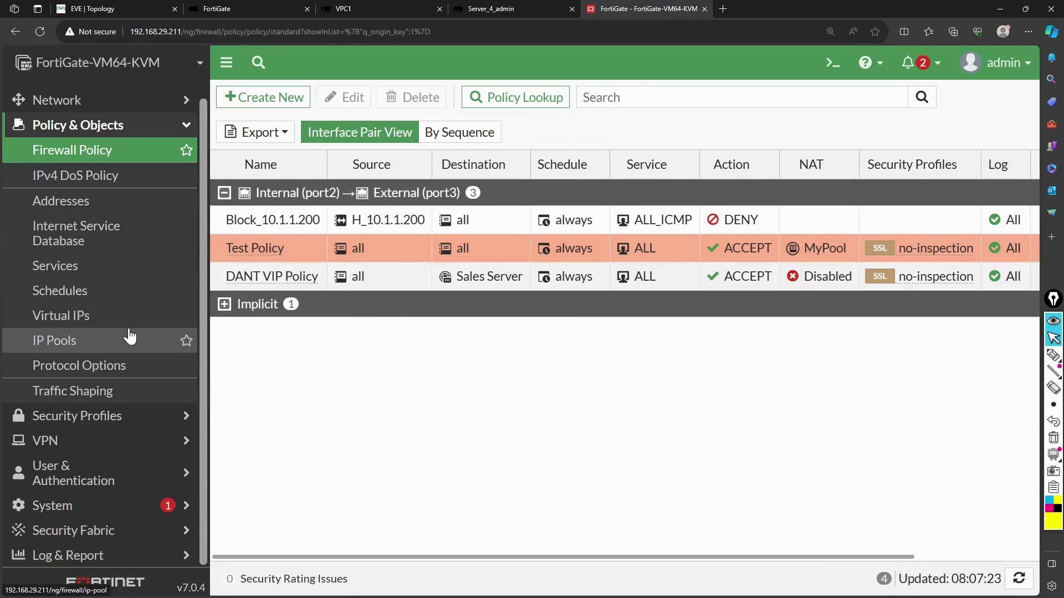
pyautogui.click(65, 554)
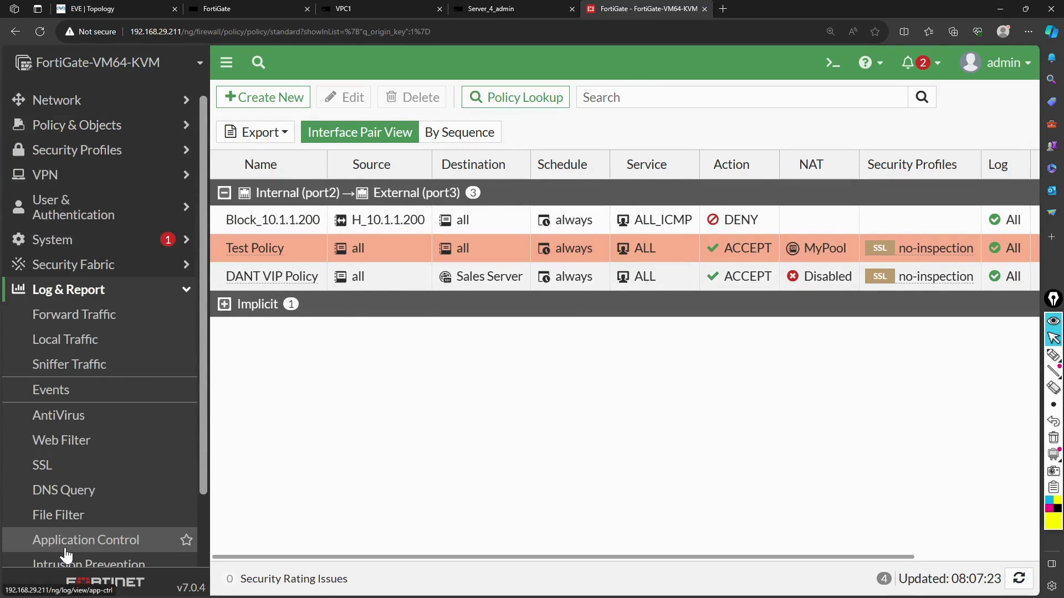
pyautogui.click(93, 326)
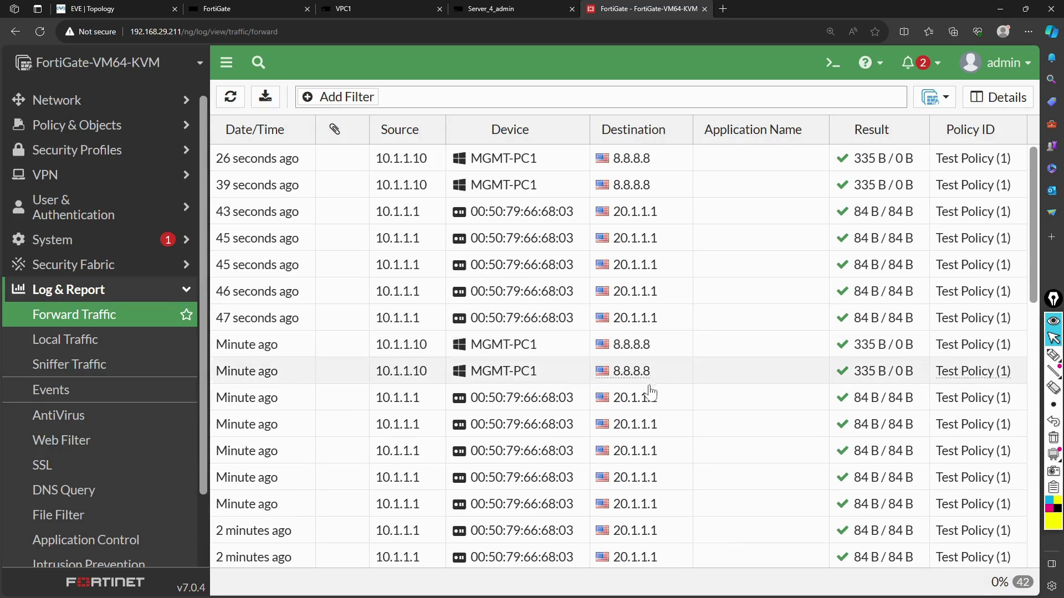
pyautogui.click(639, 407)
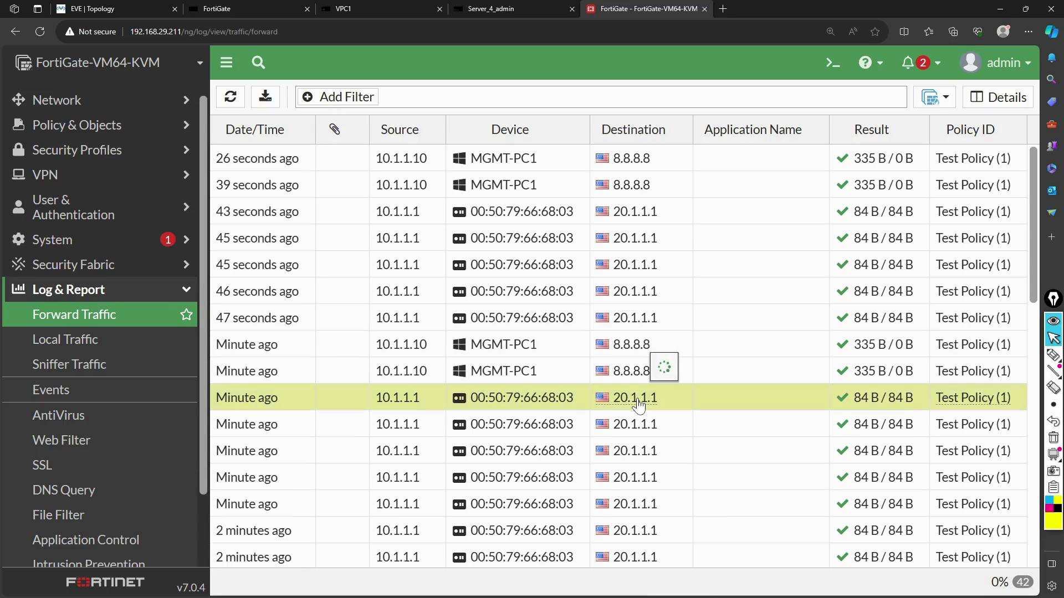
pyautogui.doubleClick(638, 406)
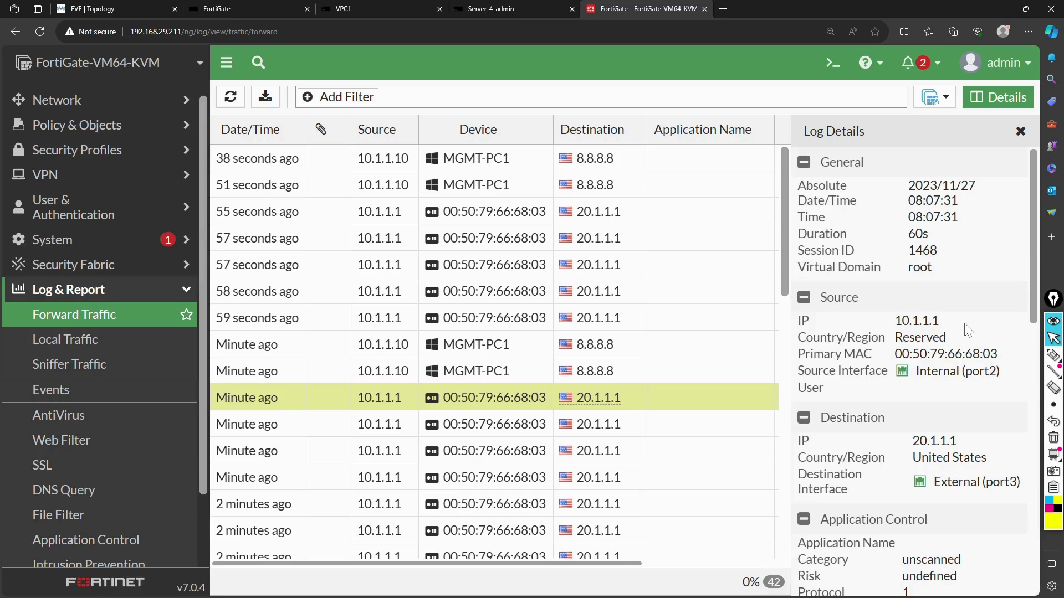
pyautogui.scroll(-2, 968, 330)
pyautogui.scroll(-1, 914, 355)
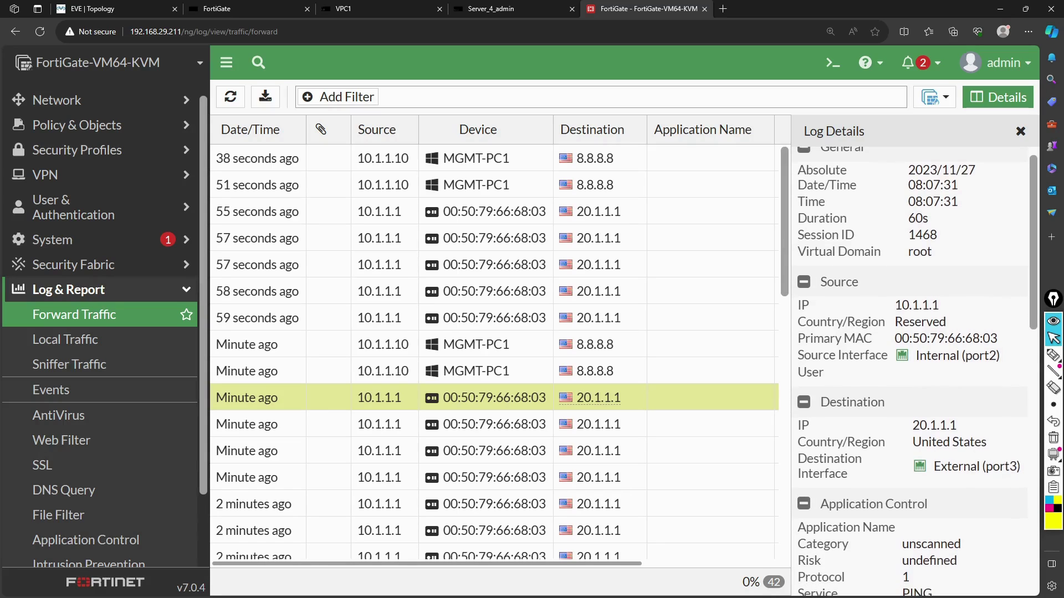
pyautogui.moveTo(896, 306); pyautogui.dragTo(1016, 347)
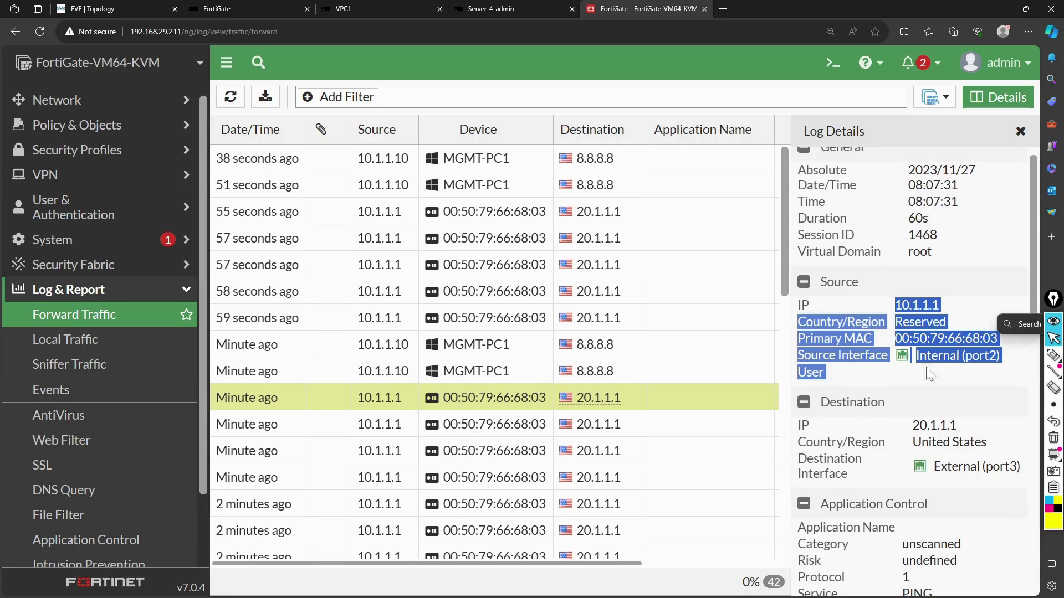
# Open the details of the newest 20.1.1.1 log entry and mark its source IP, NAT IP and destination IP with blue arrows.
pyautogui.click(621, 222)
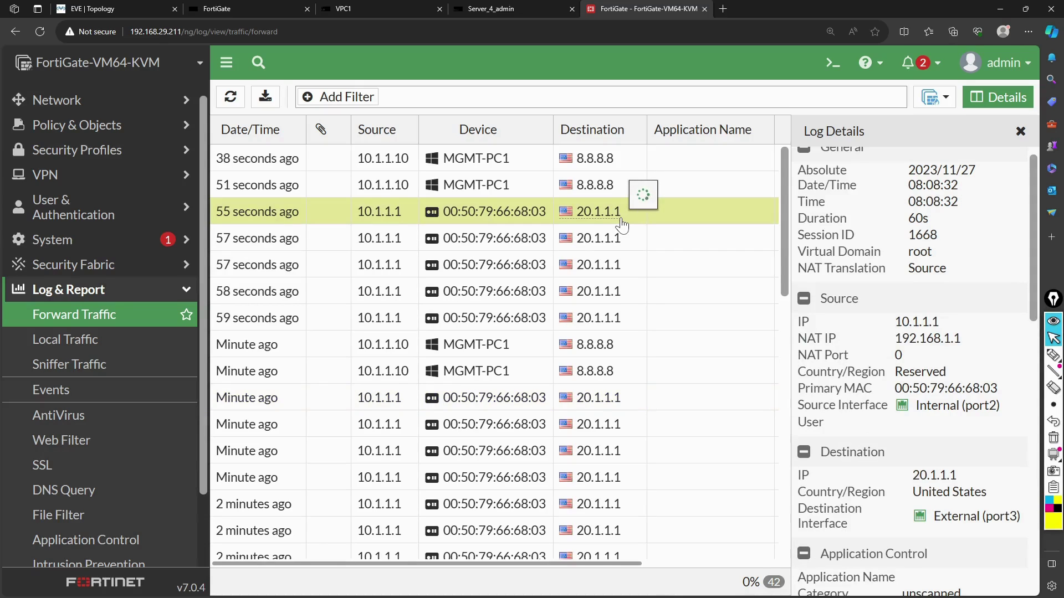
pyautogui.moveTo(597, 220)
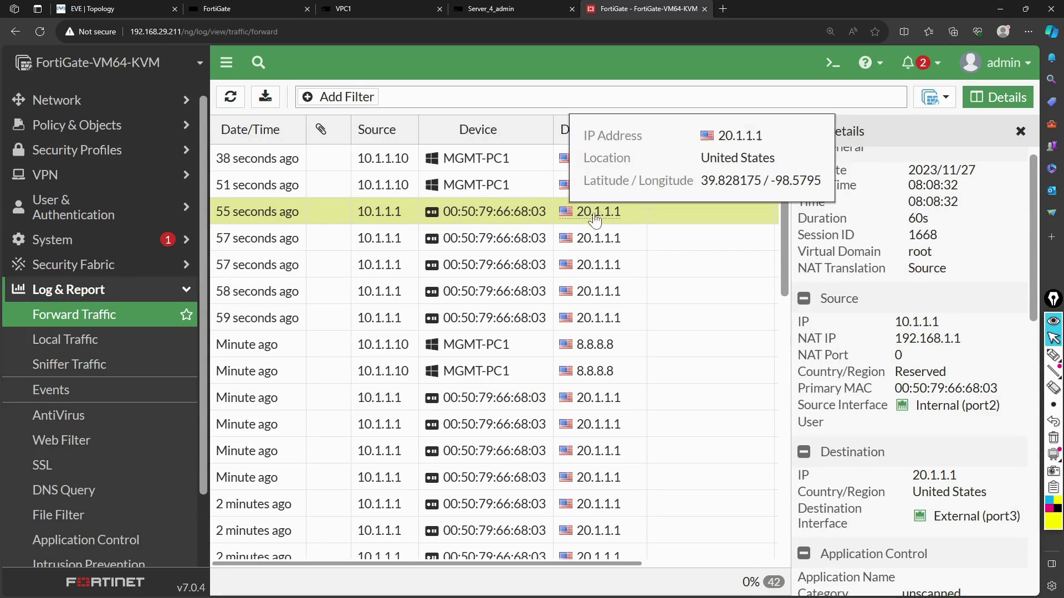
pyautogui.moveTo(625, 408)
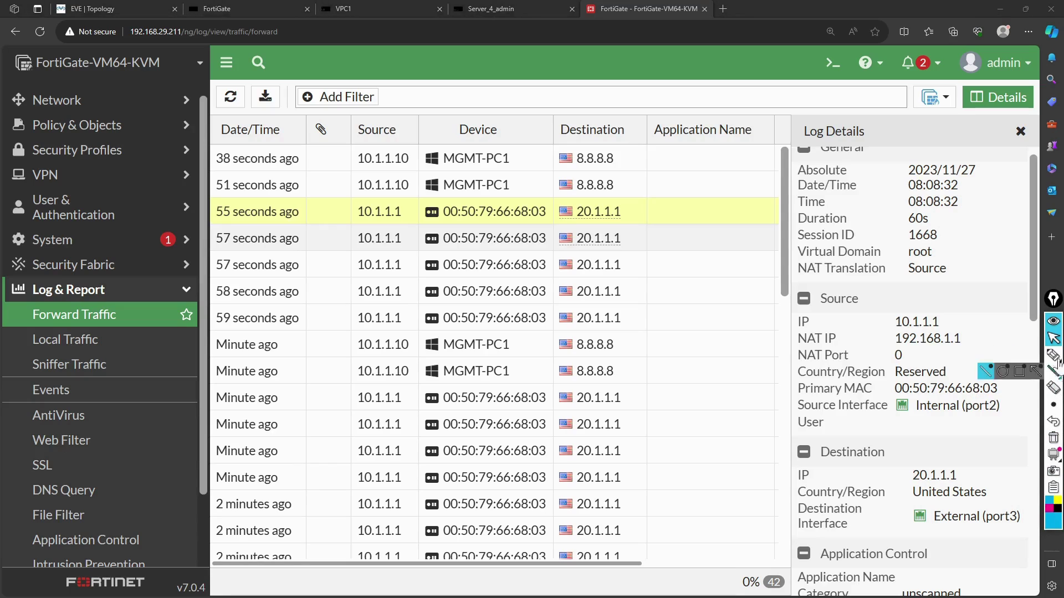
pyautogui.moveTo(1052, 359)
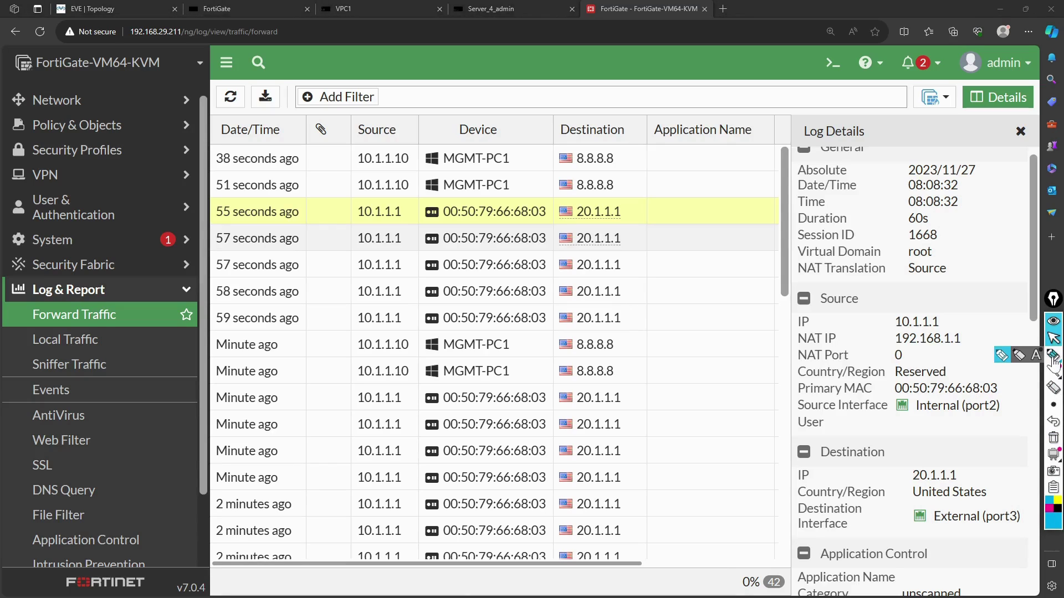
pyautogui.click(1014, 357)
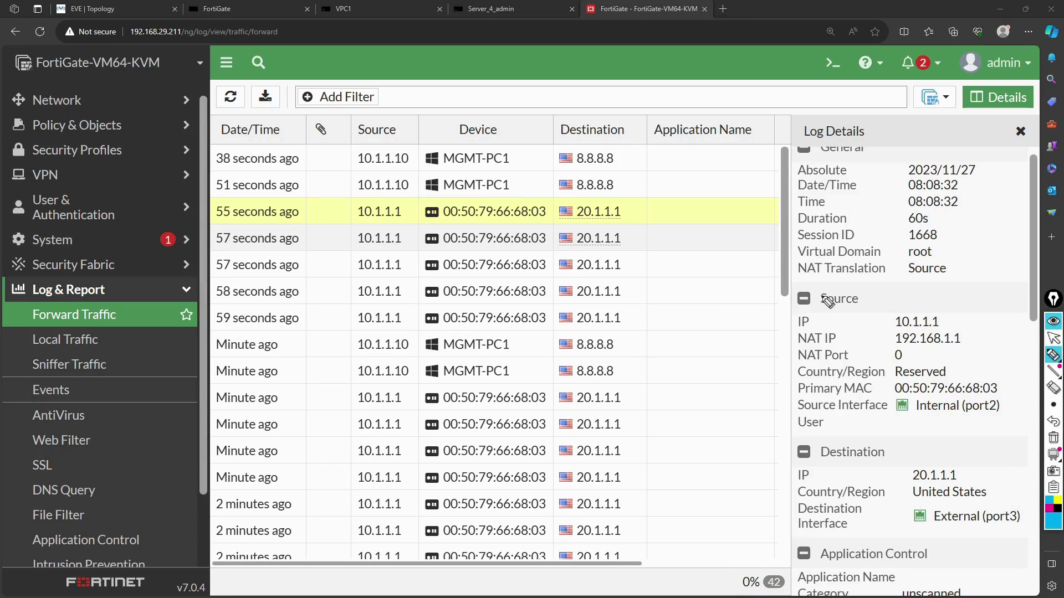
pyautogui.moveTo(971, 307)
pyautogui.mouseDown()
pyautogui.moveTo(945, 315)
pyautogui.moveTo(1001, 321)
pyautogui.moveTo(969, 339)
pyautogui.mouseUp()
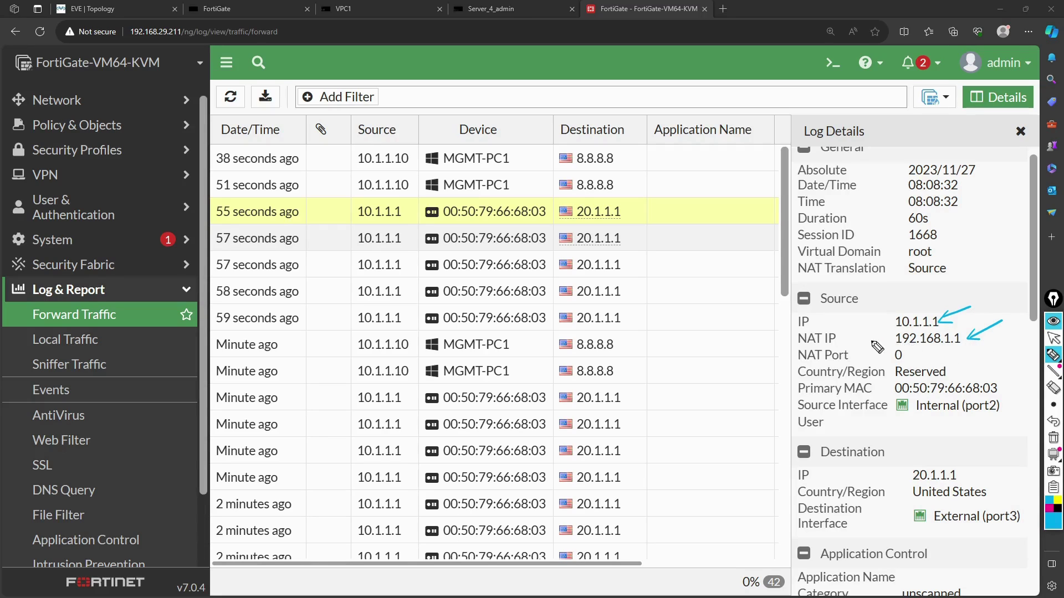
pyautogui.moveTo(868, 341); pyautogui.dragTo(892, 338)
pyautogui.moveTo(981, 447); pyautogui.dragTo(960, 464)
# Write "SIP → 192.168.1.1" and "DIP → 20.1.1.1" beside the log details, circle both, and connect them with an arrow.
pyautogui.moveTo(686, 316)
pyautogui.mouseDown()
pyautogui.moveTo(677, 331)
pyautogui.moveTo(728, 320)
pyautogui.moveTo(722, 327)
pyautogui.moveTo(782, 331)
pyautogui.moveTo(803, 319)
pyautogui.moveTo(841, 329)
pyautogui.mouseUp()
pyautogui.click(773, 327)
pyautogui.click(812, 330)
pyautogui.click(835, 327)
pyautogui.moveTo(678, 360)
pyautogui.mouseDown()
pyautogui.moveTo(678, 376)
pyautogui.moveTo(738, 365)
pyautogui.mouseUp()
pyautogui.moveTo(732, 360)
pyautogui.mouseDown()
pyautogui.moveTo(734, 371)
pyautogui.moveTo(745, 357)
pyautogui.moveTo(759, 370)
pyautogui.moveTo(766, 358)
pyautogui.moveTo(801, 370)
pyautogui.mouseUp()
pyautogui.click(775, 367)
pyautogui.click(787, 368)
pyautogui.click(795, 368)
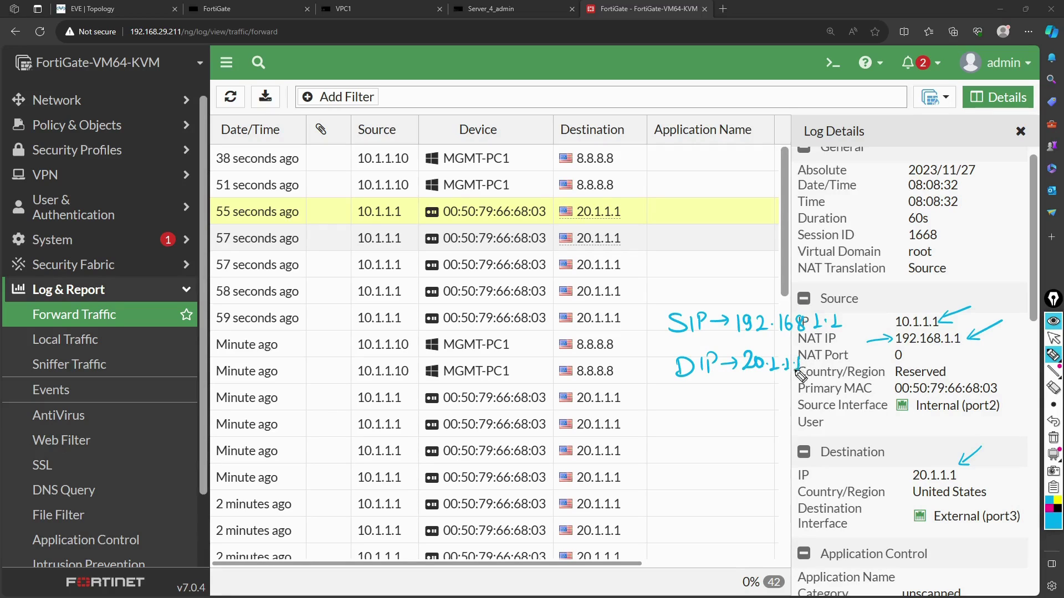
pyautogui.moveTo(674, 316)
pyautogui.mouseDown()
pyautogui.moveTo(718, 345)
pyautogui.moveTo(850, 341)
pyautogui.moveTo(776, 299)
pyautogui.moveTo(671, 311)
pyautogui.mouseUp()
pyautogui.moveTo(716, 354)
pyautogui.mouseDown()
pyautogui.moveTo(665, 360)
pyautogui.moveTo(823, 393)
pyautogui.moveTo(715, 355)
pyautogui.mouseUp()
pyautogui.moveTo(834, 406)
pyautogui.mouseDown()
pyautogui.moveTo(860, 409)
pyautogui.moveTo(856, 332)
pyautogui.moveTo(863, 343)
pyautogui.mouseUp()
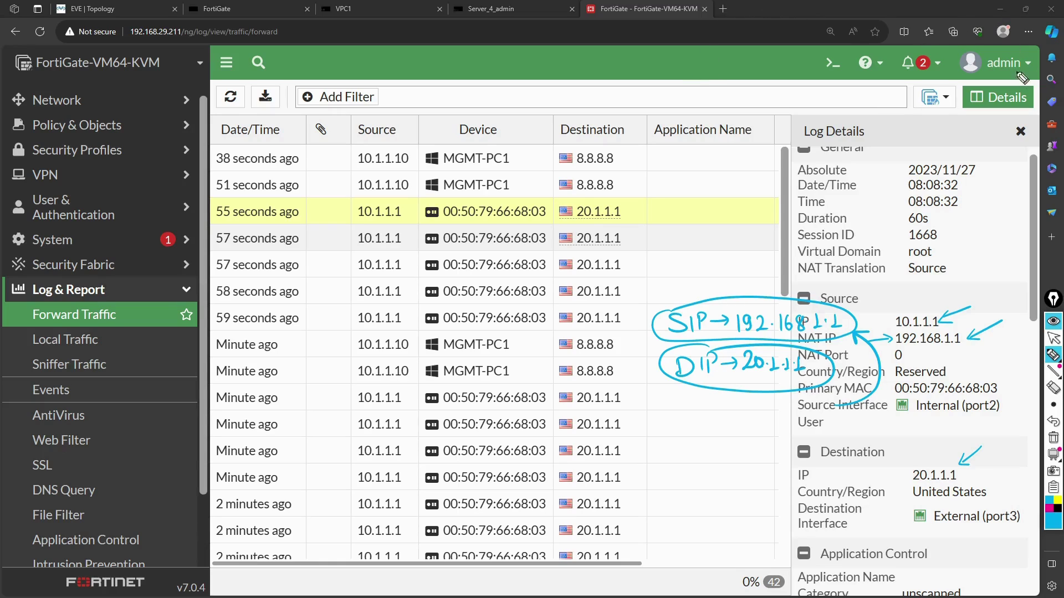
pyautogui.click(1052, 325)
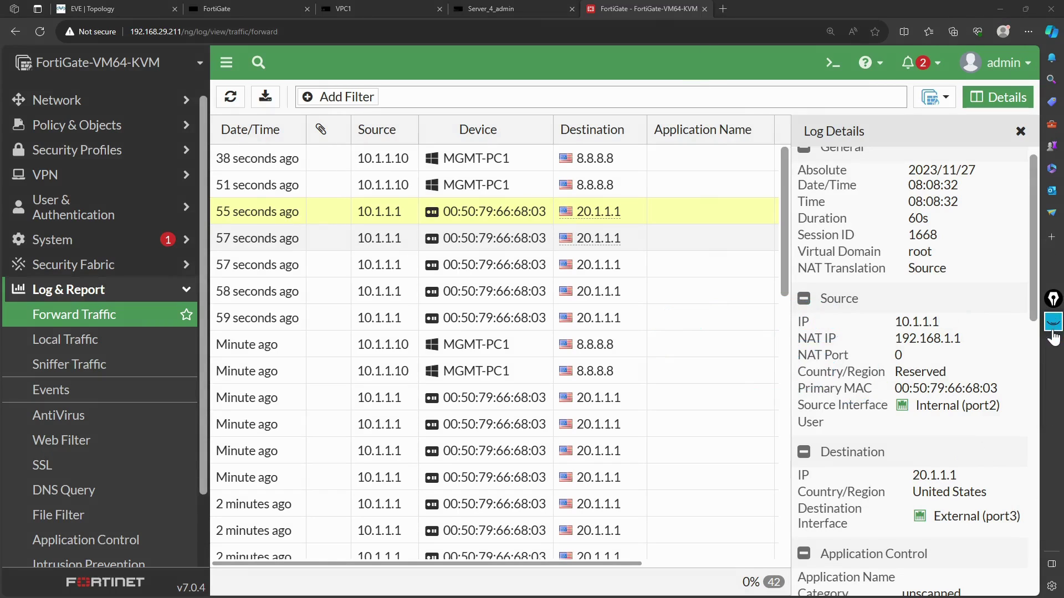
pyautogui.click(1053, 327)
pyautogui.click(1053, 337)
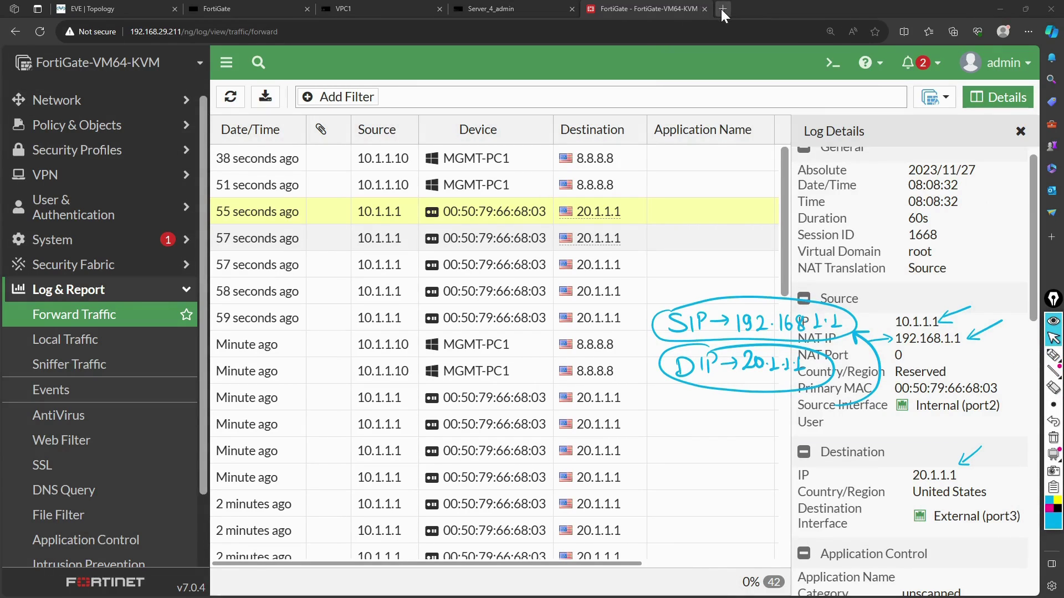
# Open freshdeveloper.online in a new browser tab and clear the pen annotations from the screen.
pyautogui.click(722, 8)
pyautogui.write('fr')
pyautogui.press('Return')
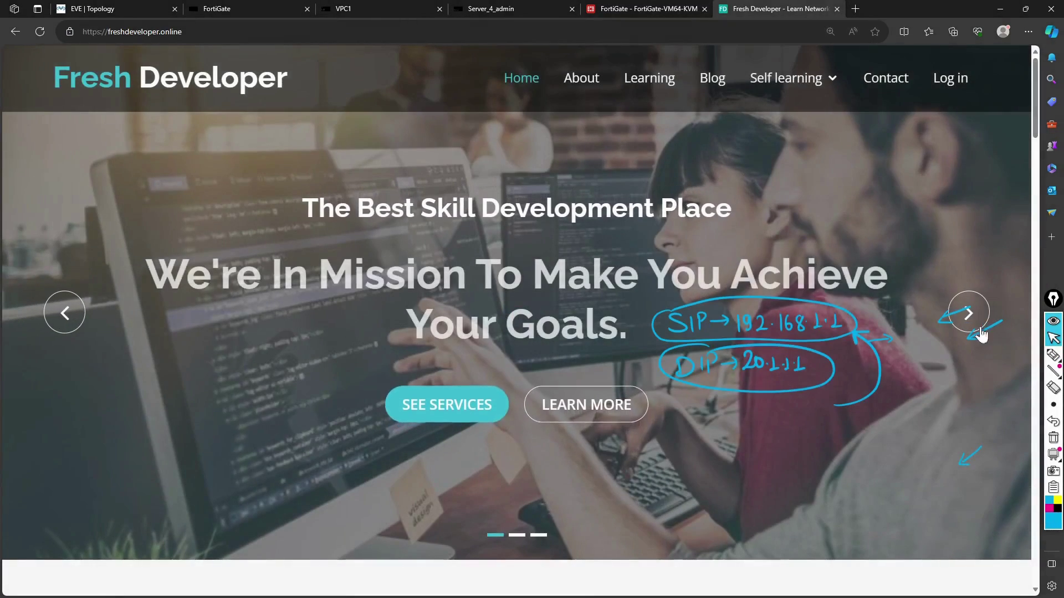
pyautogui.click(1053, 438)
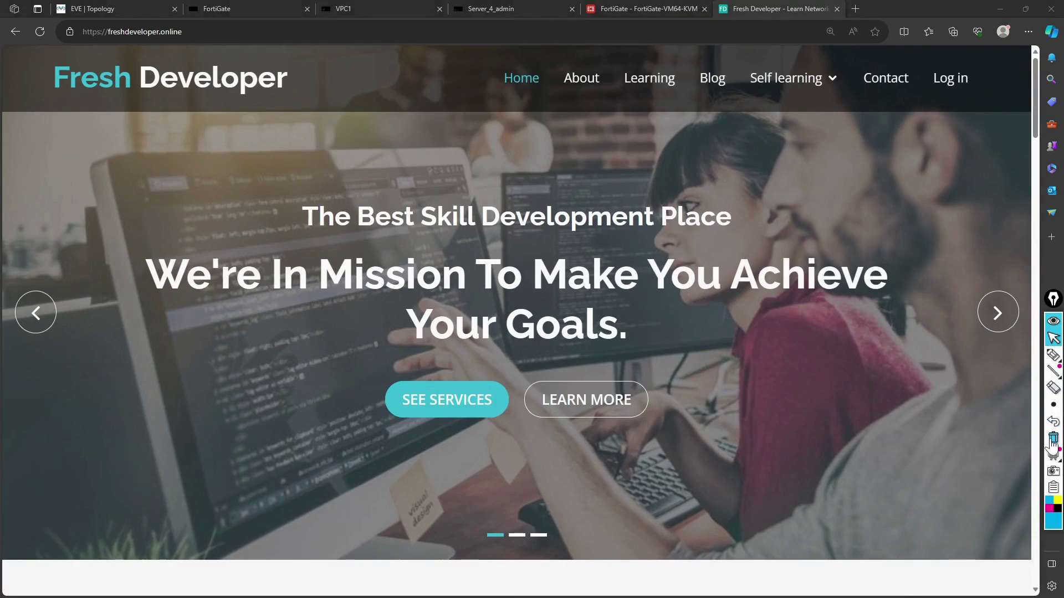
# Browse the Self learning courses offered on the Fresh Developer site.
pyautogui.click(824, 83)
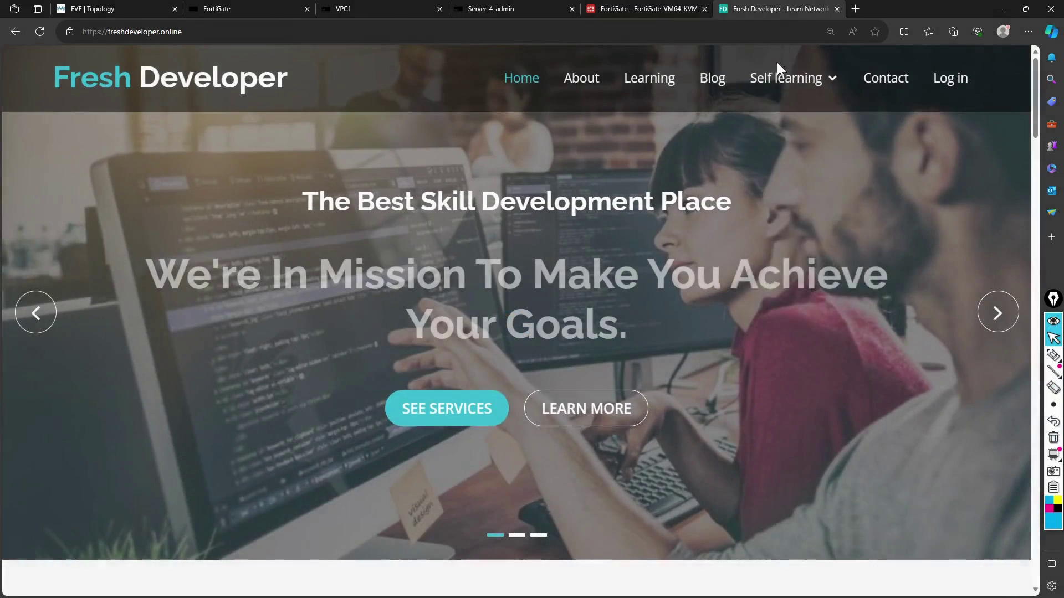
pyautogui.moveTo(787, 78)
pyautogui.moveTo(815, 175)
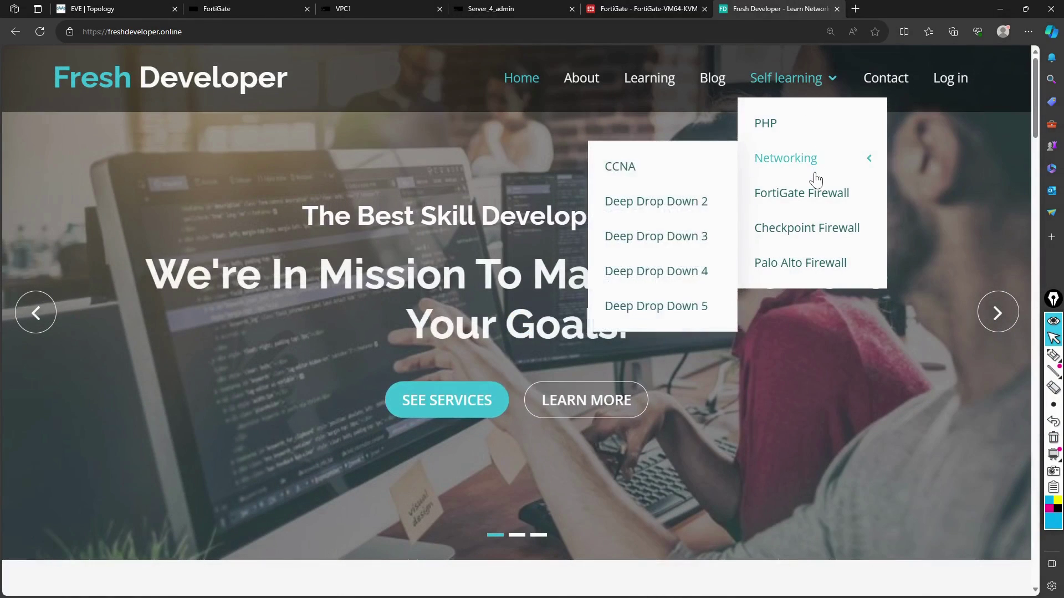